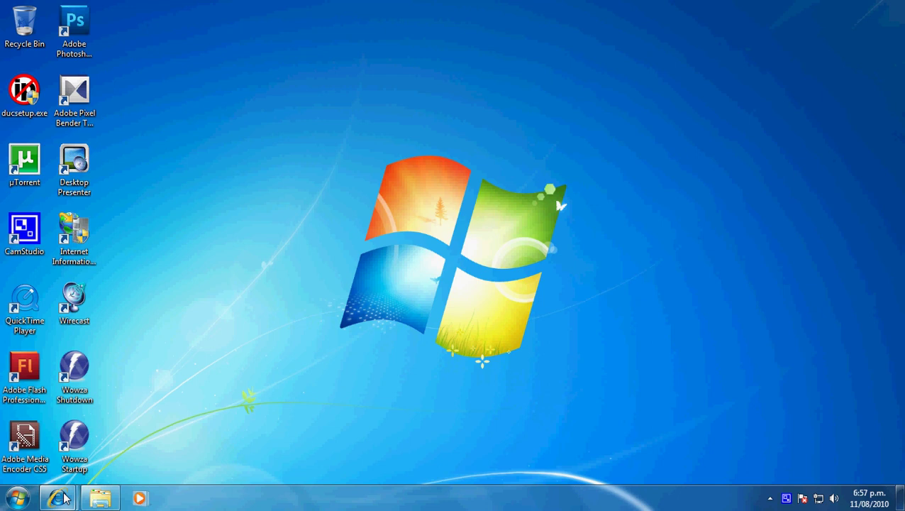
Switch to the Maxnet Members Centre and highlight the hellhound.co.nz domain services heading.
{"action": "mouse_move", "coordinate": [57, 498]}
{"action": "left_click", "coordinate": [234, 419]}
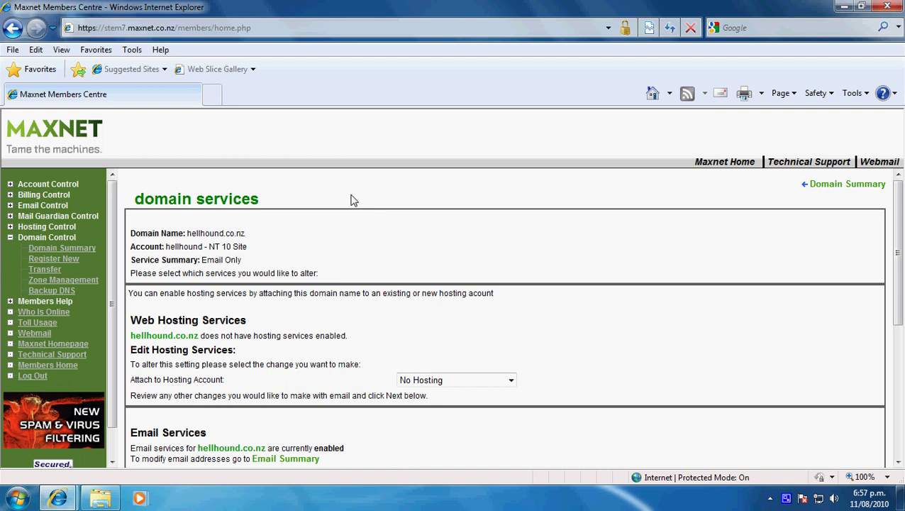
{"action": "left_click_drag", "start_coordinate": [133, 200], "coordinate": [256, 203]}
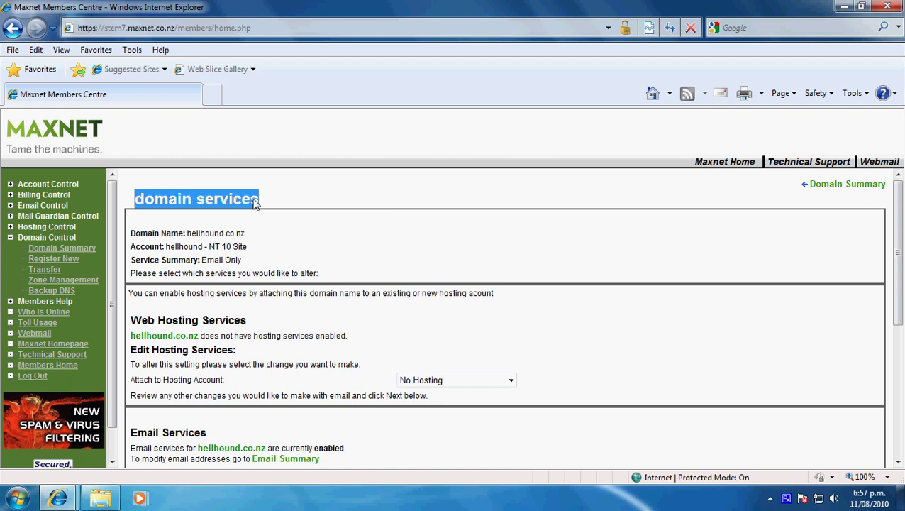
{"action": "left_click", "coordinate": [257, 203]}
Scroll down to the DNS Services section and highlight its heading to show the Active status.
{"action": "scroll", "coordinate": [293, 222], "scroll_direction": "down", "scroll_amount": 1}
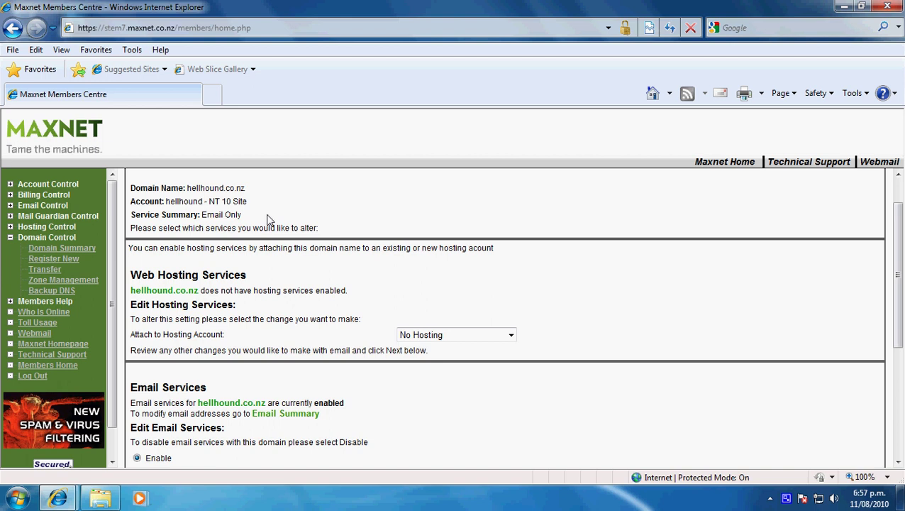
{"action": "scroll", "coordinate": [277, 221], "scroll_direction": "down", "scroll_amount": 3}
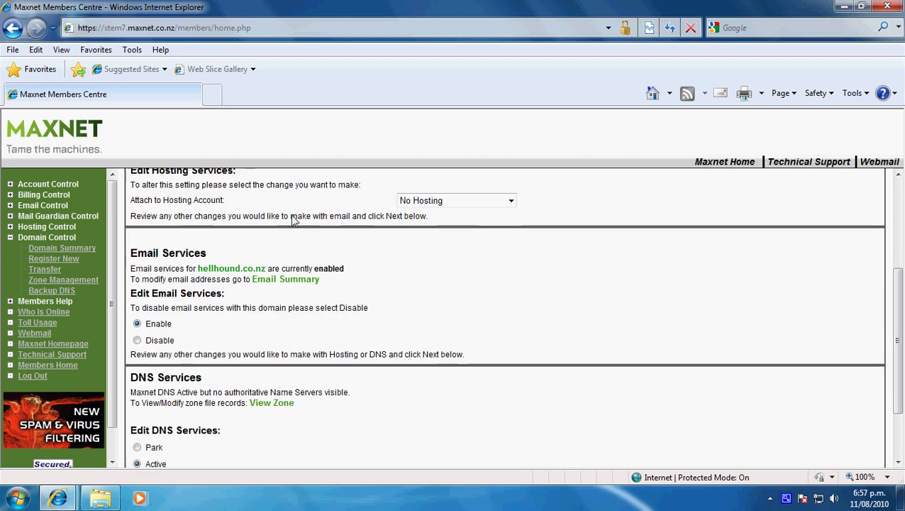
{"action": "scroll", "coordinate": [293, 220], "scroll_direction": "down", "scroll_amount": 1}
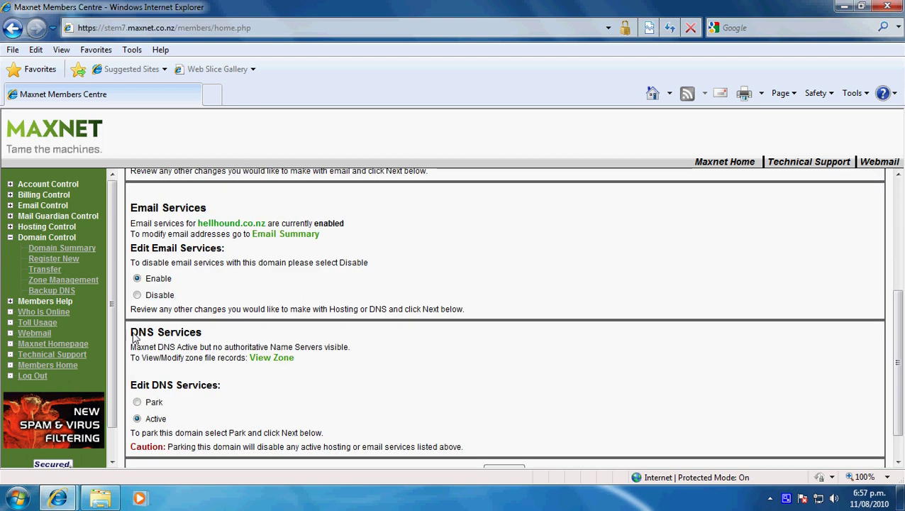
{"action": "left_click_drag", "start_coordinate": [134, 339], "coordinate": [203, 338]}
{"action": "left_click", "coordinate": [227, 338]}
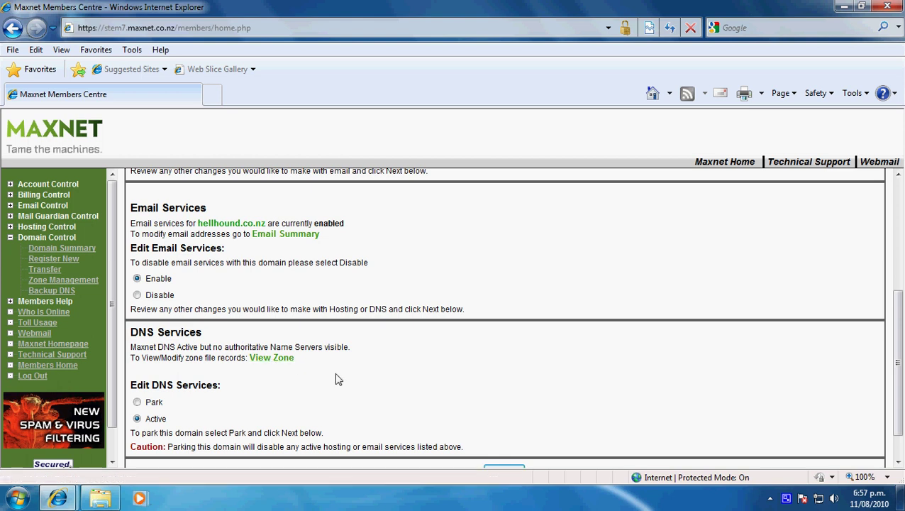
Open the hellhound.co.nz zone records and point out ns1.maxnet.net.nz. and A record 203.89.163.150.
{"action": "left_click", "coordinate": [273, 358]}
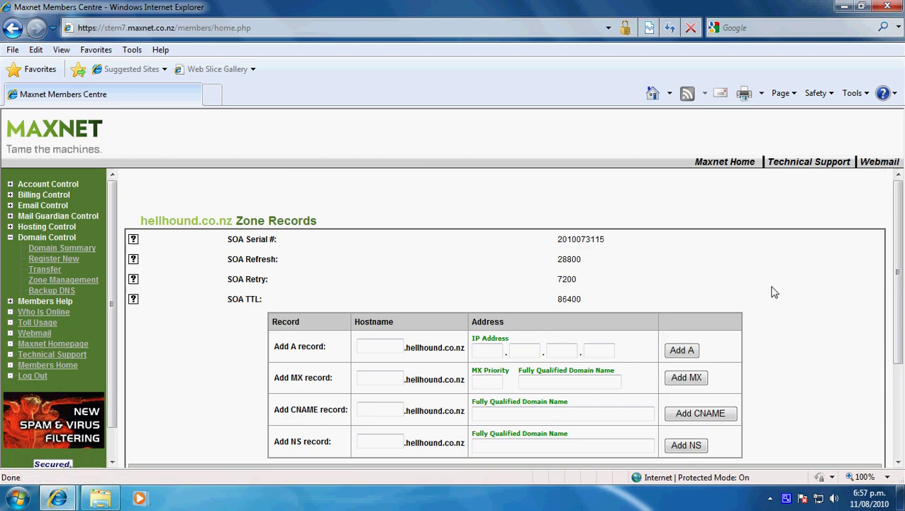
{"action": "scroll", "coordinate": [775, 293], "scroll_direction": "down", "scroll_amount": 3}
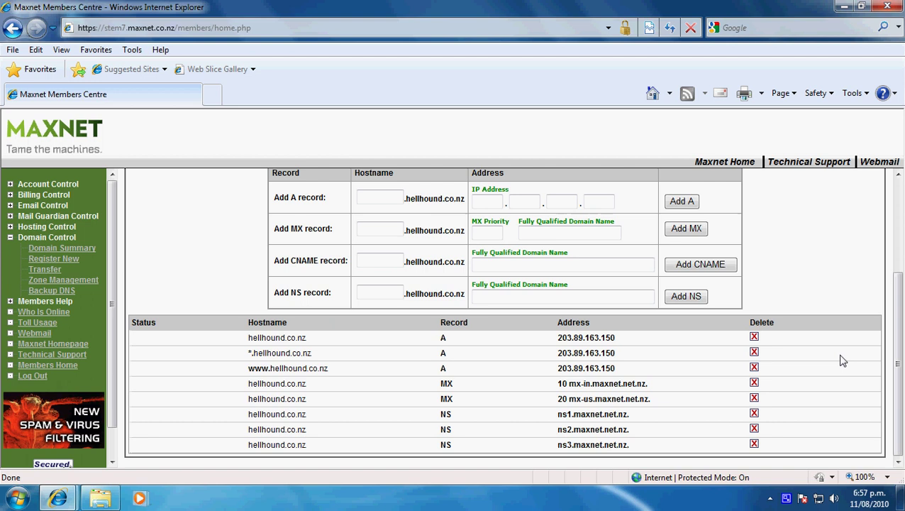
{"action": "left_click_drag", "start_coordinate": [548, 415], "coordinate": [633, 417]}
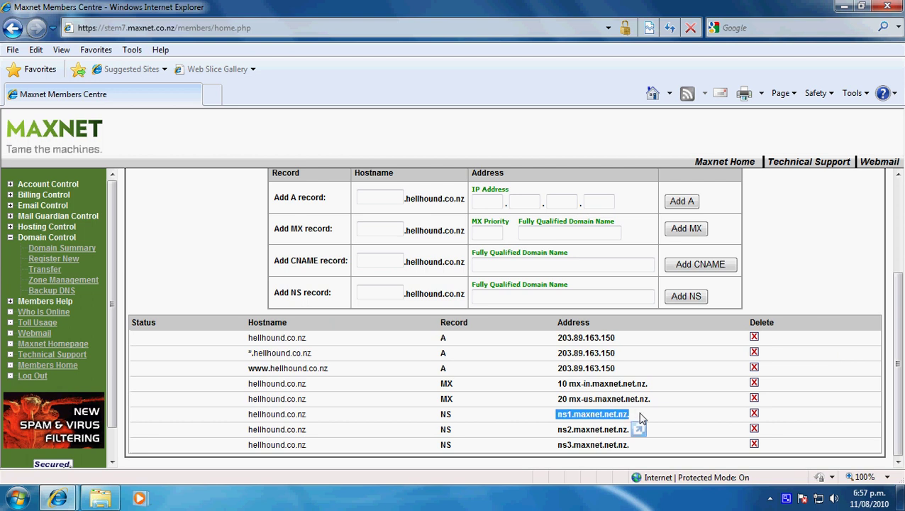
{"action": "left_click", "coordinate": [635, 423]}
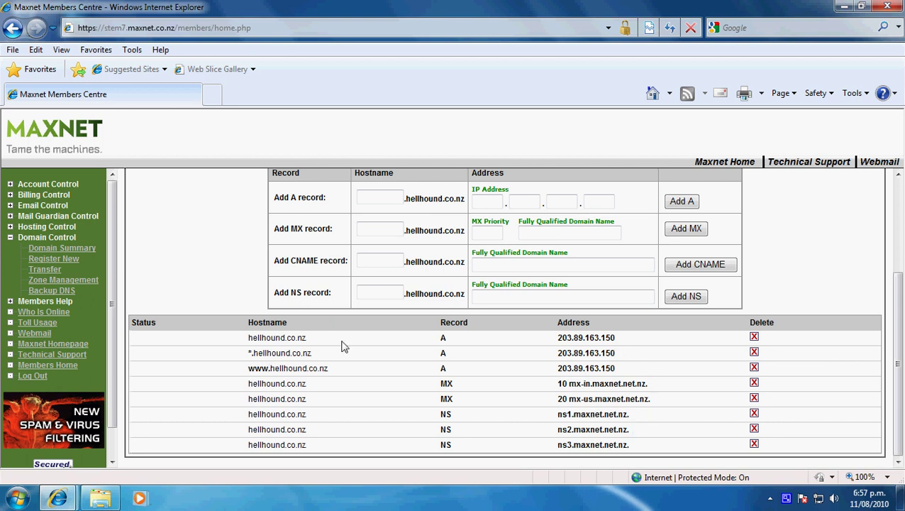
{"action": "left_click_drag", "start_coordinate": [555, 338], "coordinate": [627, 341]}
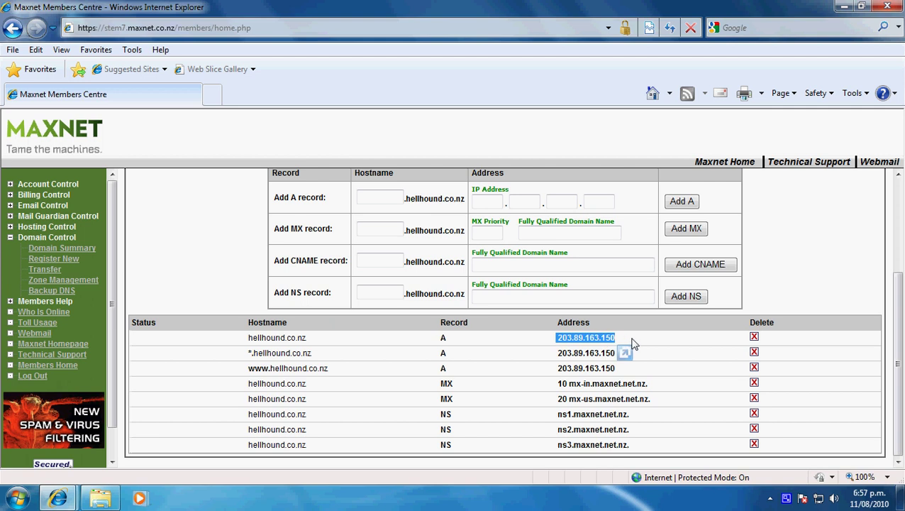
{"action": "left_click", "coordinate": [634, 344]}
Find the Add A record form, note the .hellhound.co.nz suffix, and start the IP address entry.
{"action": "scroll", "coordinate": [493, 225], "scroll_direction": "up", "scroll_amount": 1}
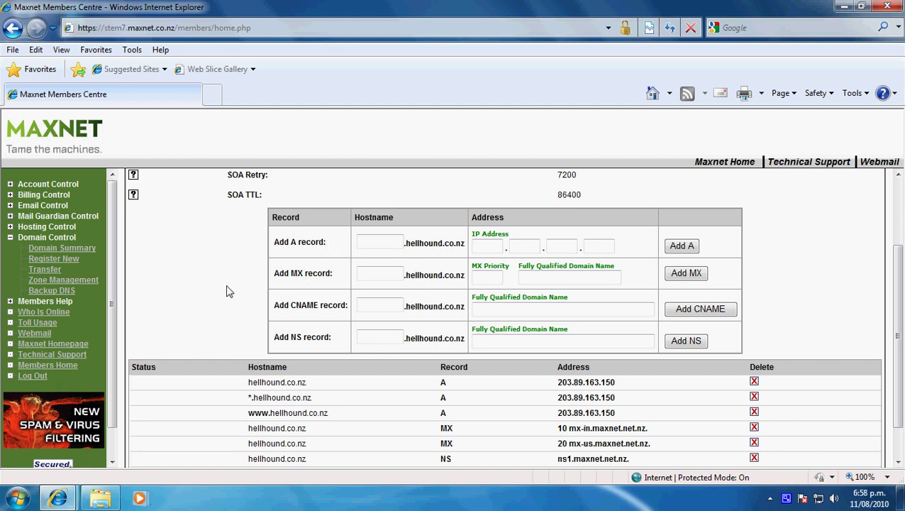
{"action": "scroll", "coordinate": [231, 254], "scroll_direction": "up", "scroll_amount": 2}
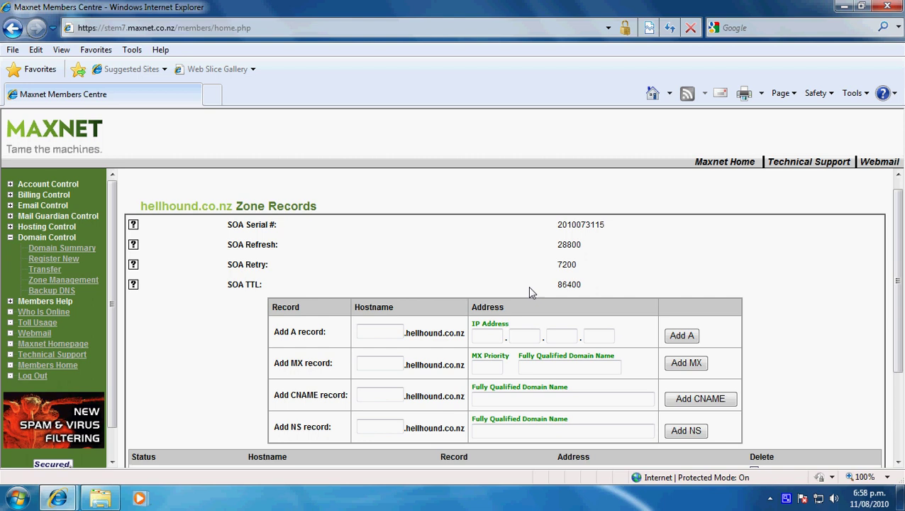
{"action": "scroll", "coordinate": [468, 267], "scroll_direction": "down", "scroll_amount": 1}
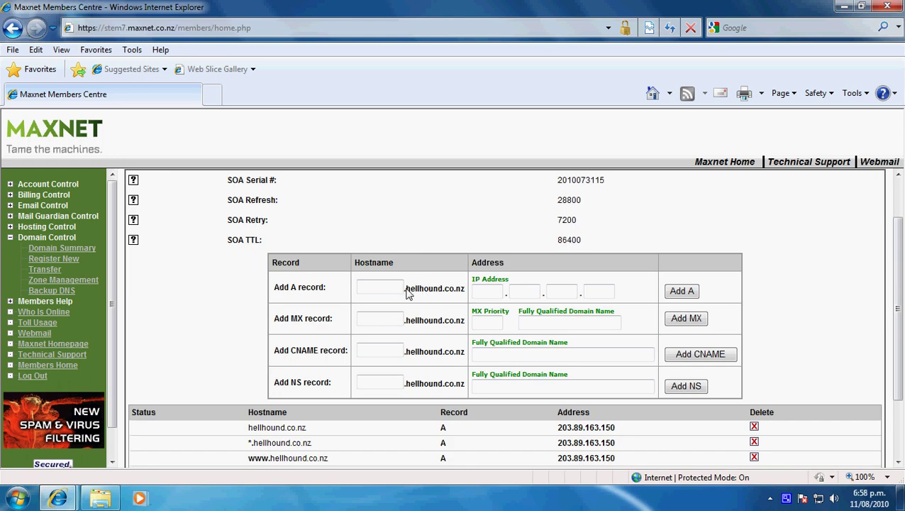
{"action": "left_click_drag", "start_coordinate": [405, 289], "coordinate": [466, 295]}
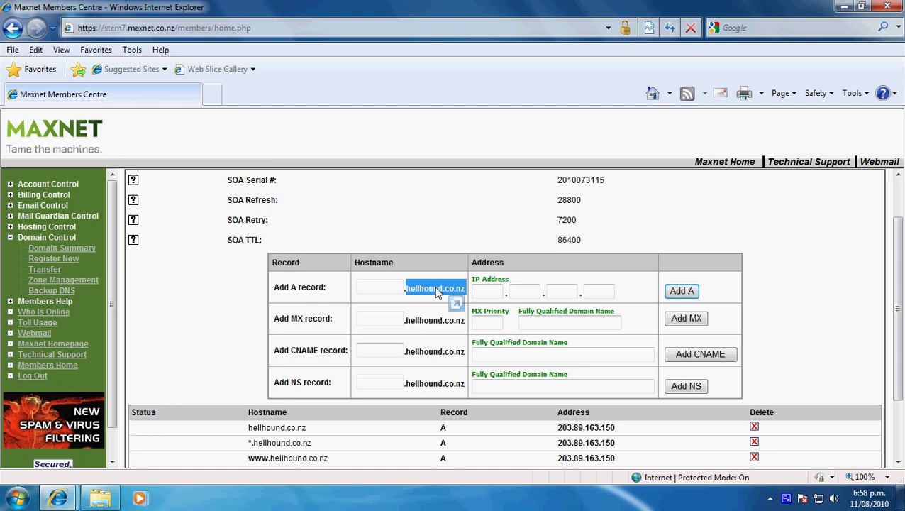
{"action": "left_click", "coordinate": [452, 295]}
{"action": "left_click", "coordinate": [486, 293]}
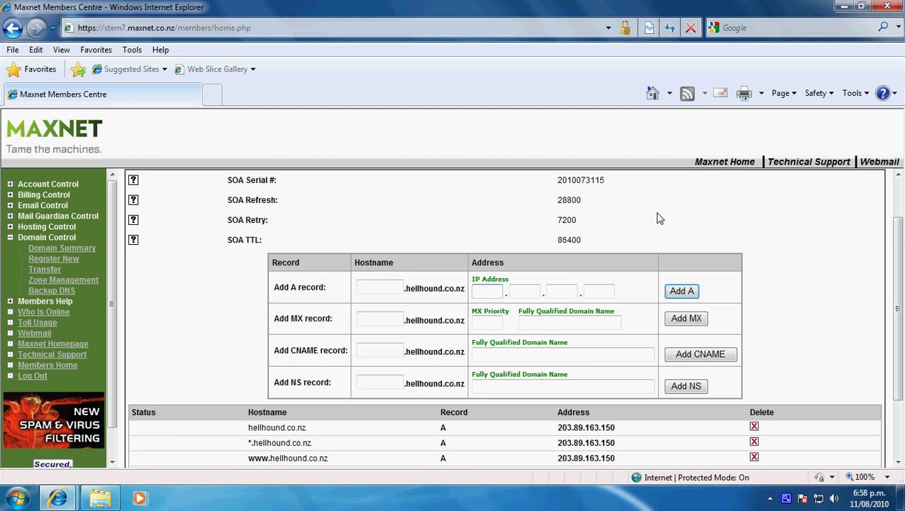
Add a new A record with IP address 203.89.163.150.
{"action": "left_click", "coordinate": [518, 291]}
{"action": "left_click", "coordinate": [564, 293]}
{"action": "left_click", "coordinate": [593, 292]}
{"action": "left_click", "coordinate": [486, 292]}
{"action": "type", "text": "203"}
{"action": "key", "text": "Tab"}
{"action": "key", "text": "Tab"}
{"action": "type", "text": "163"}
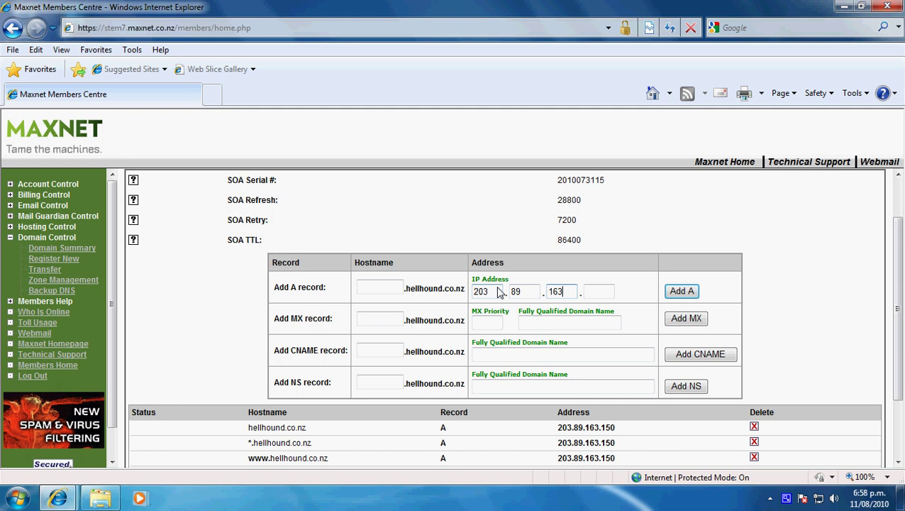
{"action": "key", "text": "Tab"}
{"action": "type", "text": "150"}
{"action": "left_click", "coordinate": [684, 291]}
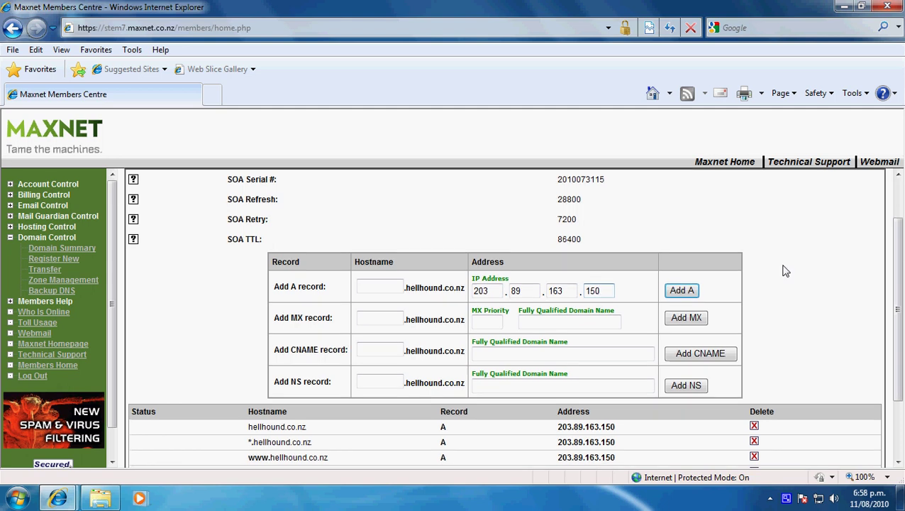
Review the zone's A records and the .hellhound.co.nz hostname suffix in the records list.
{"action": "scroll", "coordinate": [786, 270], "scroll_direction": "down", "scroll_amount": 1}
{"action": "scroll", "coordinate": [786, 270], "scroll_direction": "down", "scroll_amount": 1}
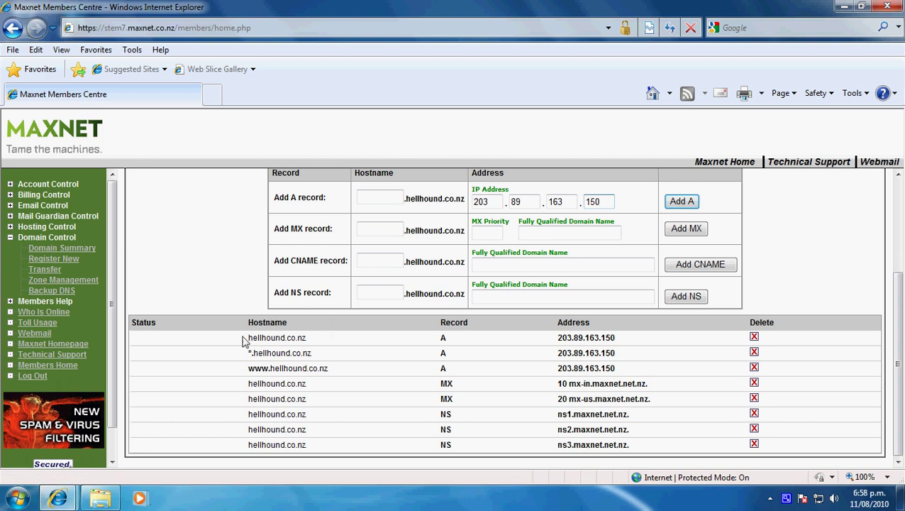
{"action": "left_click_drag", "start_coordinate": [246, 339], "coordinate": [754, 344]}
{"action": "left_click", "coordinate": [791, 273]}
{"action": "scroll", "coordinate": [780, 268], "scroll_direction": "up", "scroll_amount": 3}
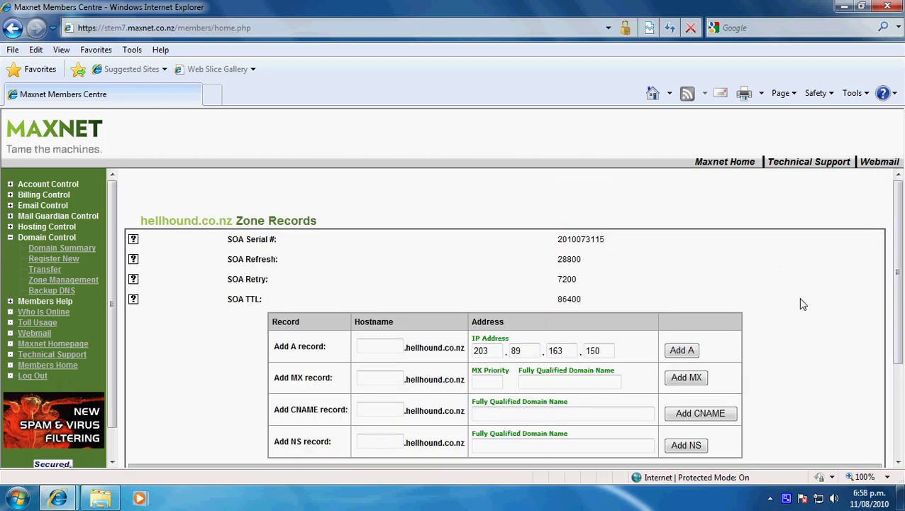
{"action": "scroll", "coordinate": [802, 304], "scroll_direction": "down", "scroll_amount": 2}
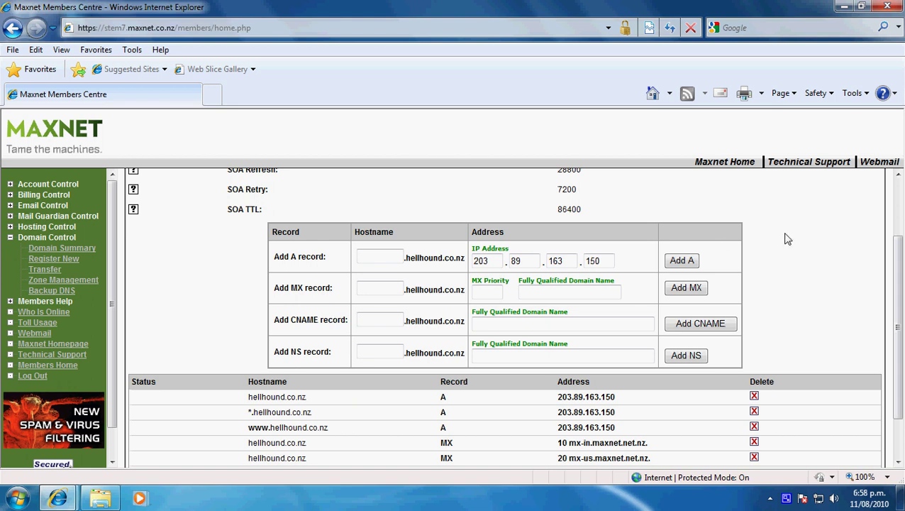
{"action": "scroll", "coordinate": [788, 239], "scroll_direction": "down", "scroll_amount": 1}
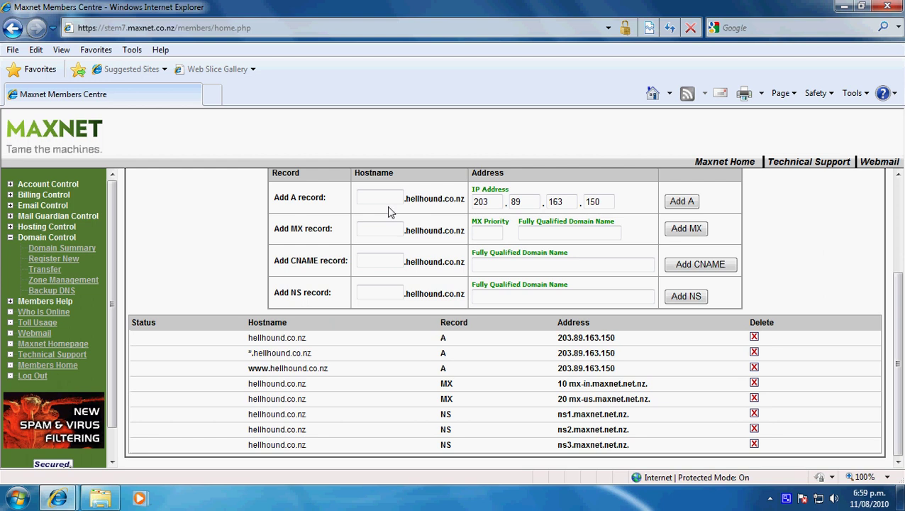
{"action": "left_click_drag", "start_coordinate": [407, 202], "coordinate": [466, 201]}
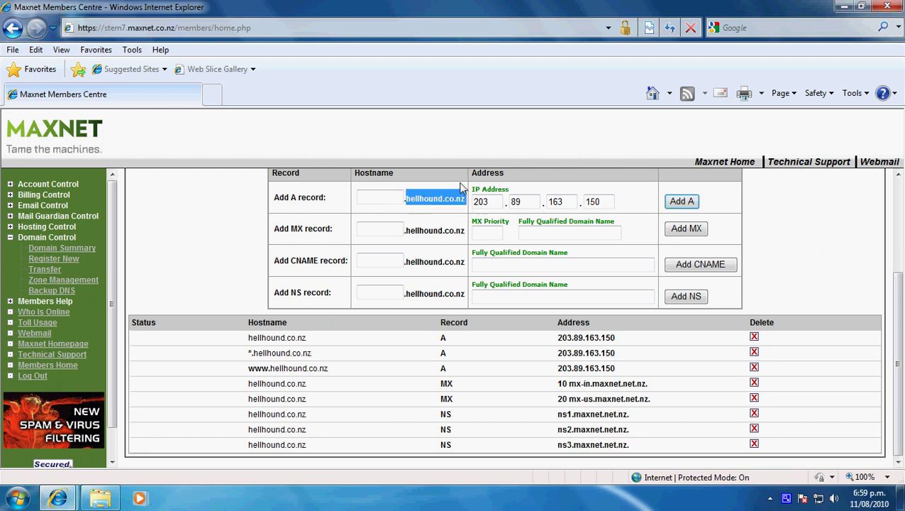
{"action": "left_click", "coordinate": [462, 203]}
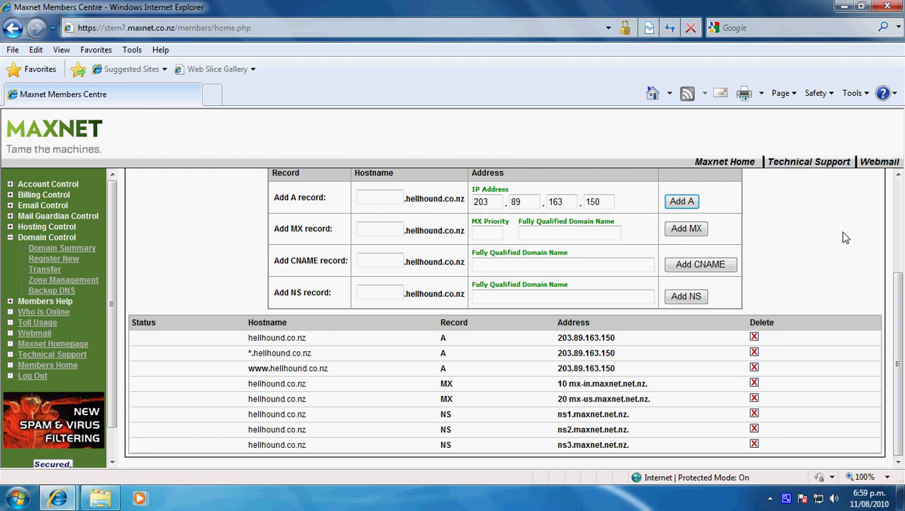
{"action": "scroll", "coordinate": [839, 241], "scroll_direction": "up", "scroll_amount": 3}
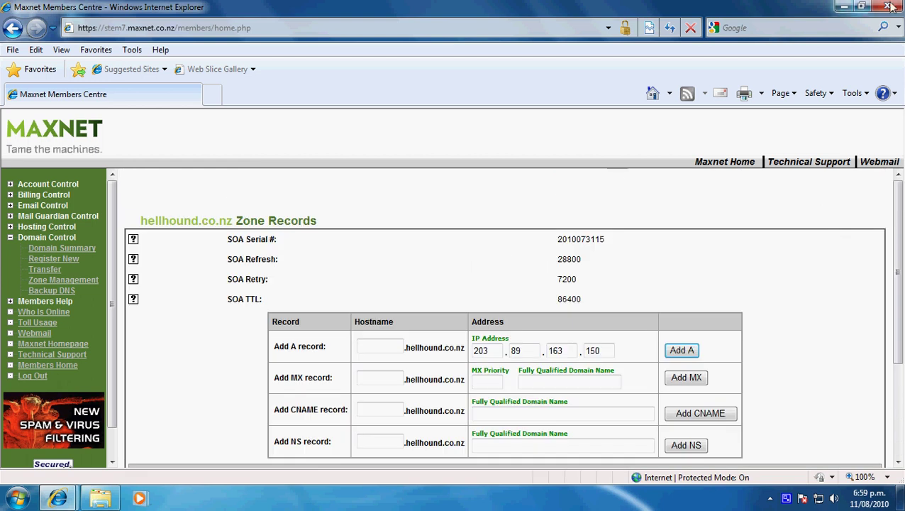
{"action": "left_click", "coordinate": [460, 33]}
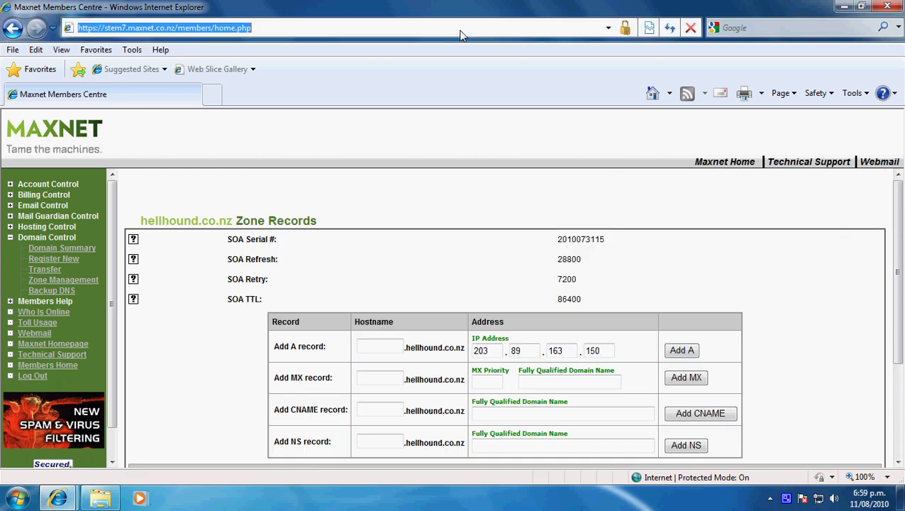
{"action": "type", "text": "no"}
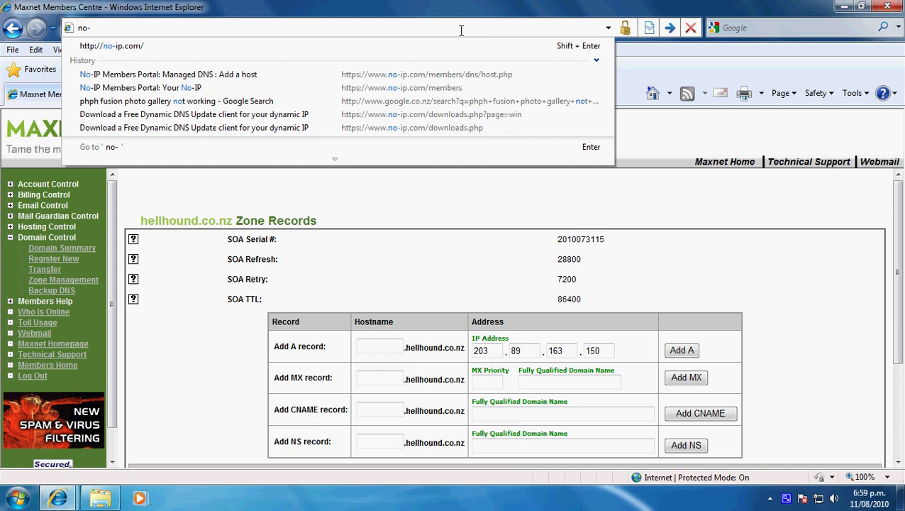
{"action": "type", "text": "-ip.c"}
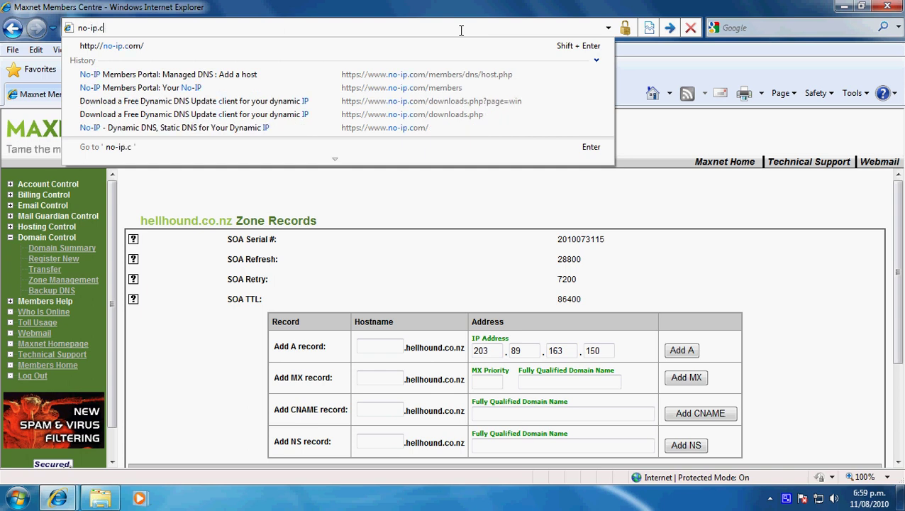
{"action": "type", "text": "om"}
{"action": "key", "text": "Return"}
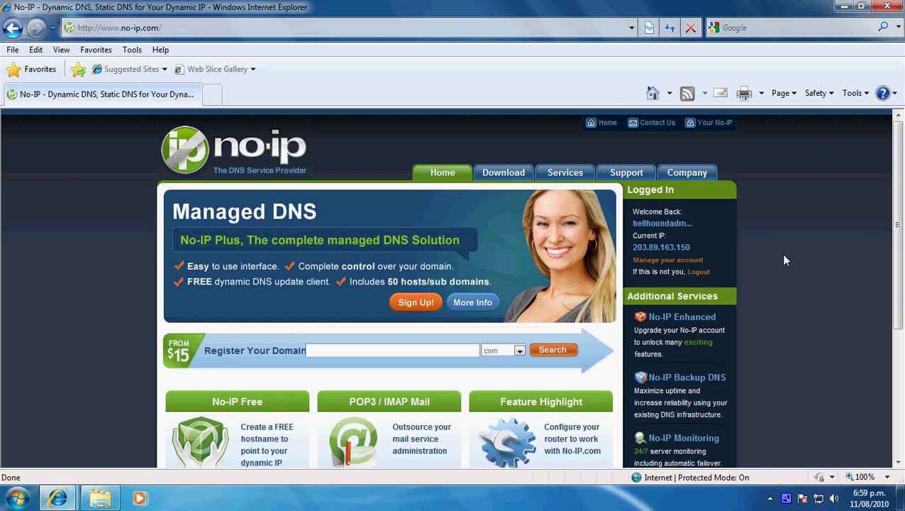
{"action": "scroll", "coordinate": [786, 229], "scroll_direction": "down", "scroll_amount": 3}
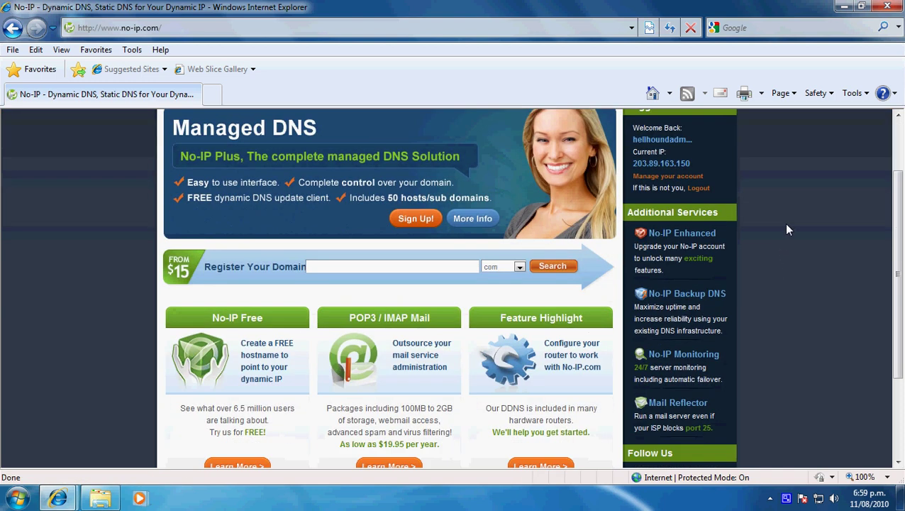
{"action": "scroll", "coordinate": [786, 230], "scroll_direction": "down", "scroll_amount": 1}
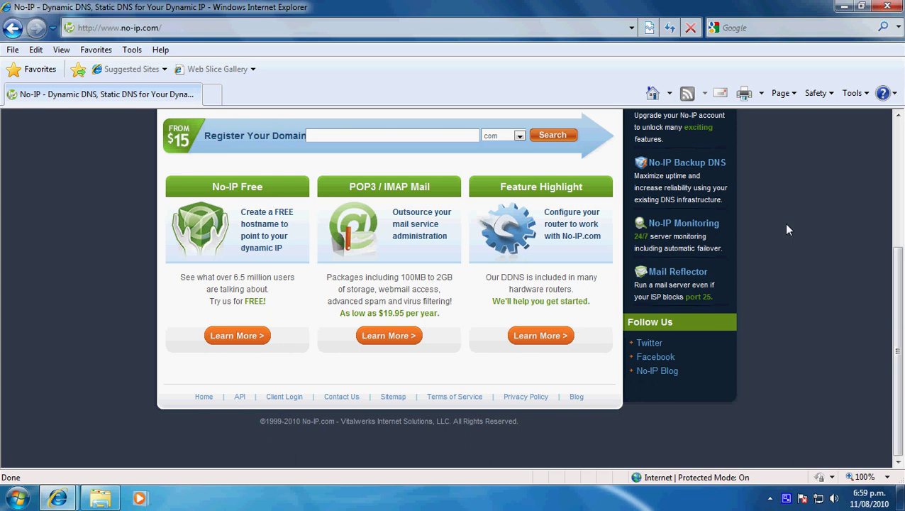
{"action": "scroll", "coordinate": [786, 230], "scroll_direction": "up", "scroll_amount": 2}
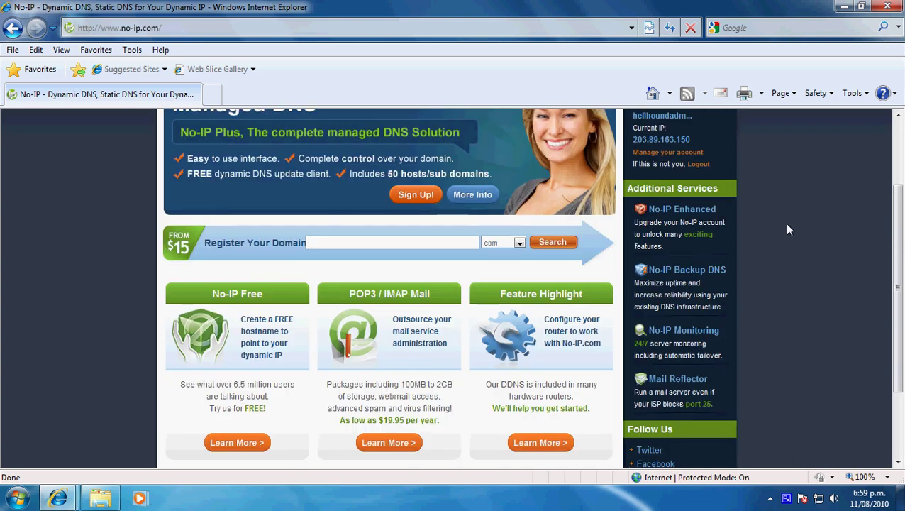
{"action": "scroll", "coordinate": [788, 229], "scroll_direction": "up", "scroll_amount": 1}
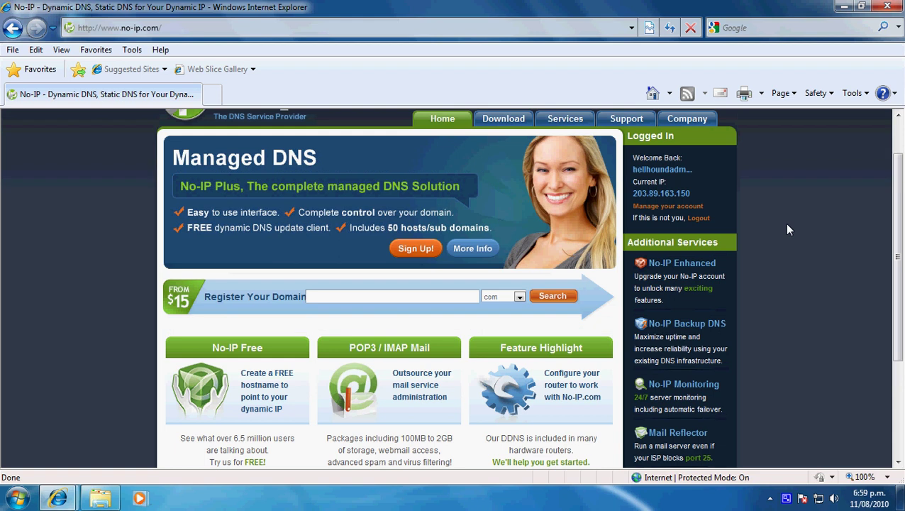
{"action": "scroll", "coordinate": [788, 230], "scroll_direction": "up", "scroll_amount": 1}
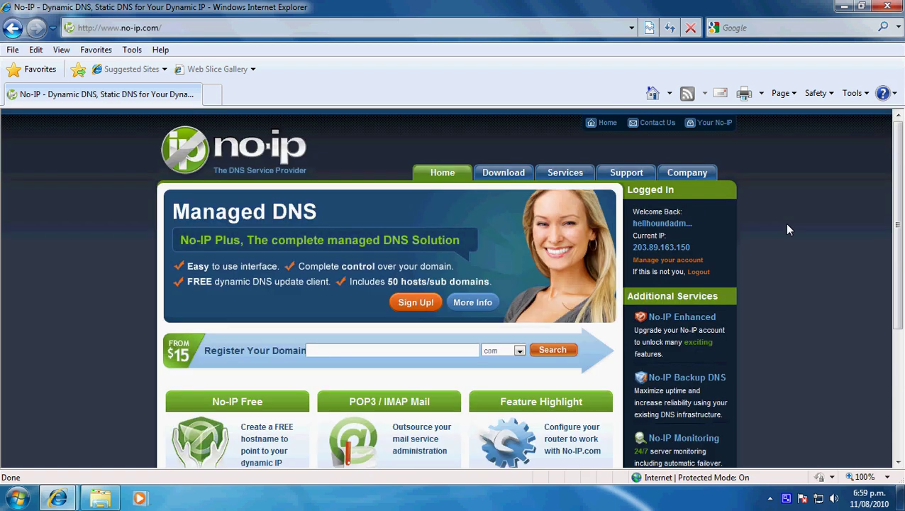
{"action": "left_click", "coordinate": [844, 7]}
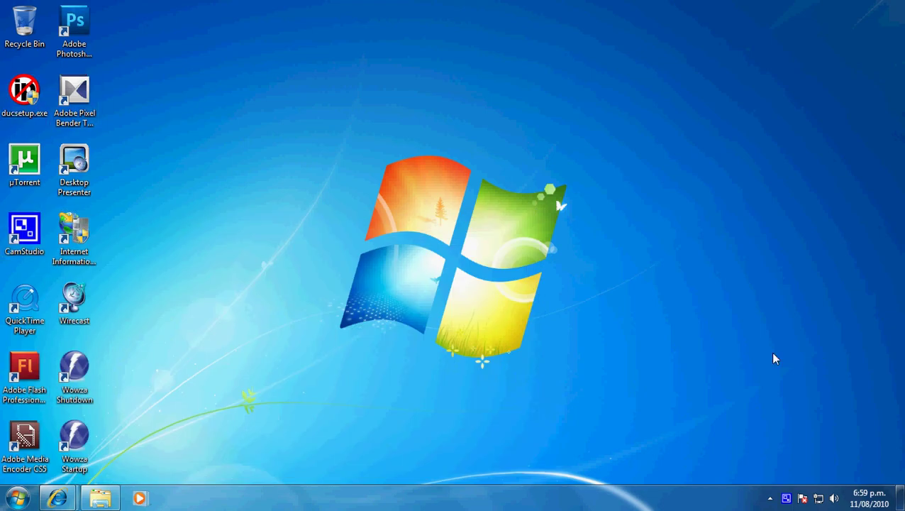
{"action": "mouse_move", "coordinate": [58, 498]}
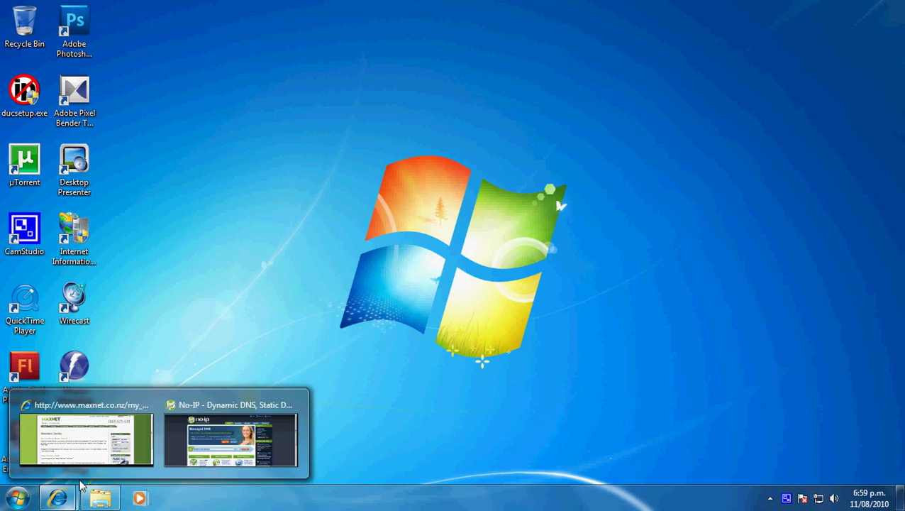
{"action": "left_click", "coordinate": [85, 440]}
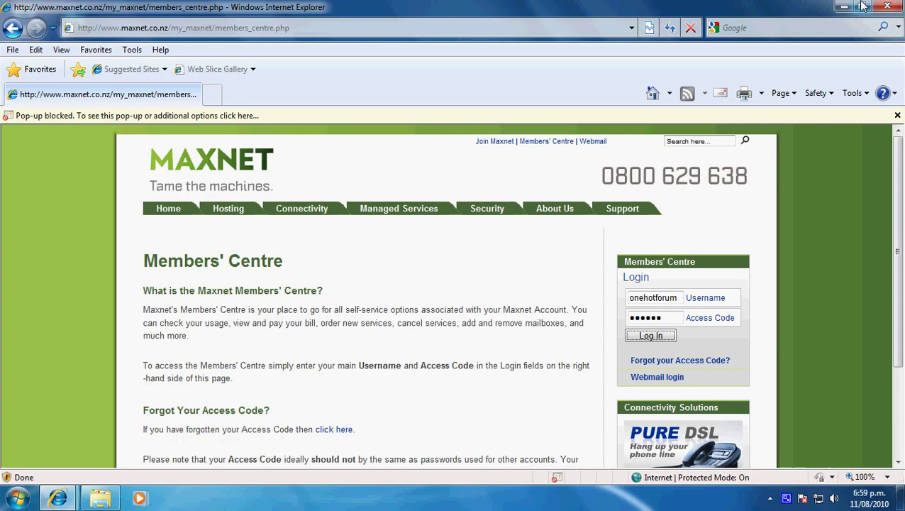
{"action": "left_click", "coordinate": [844, 6]}
{"action": "mouse_move", "coordinate": [58, 498]}
{"action": "left_click", "coordinate": [229, 436]}
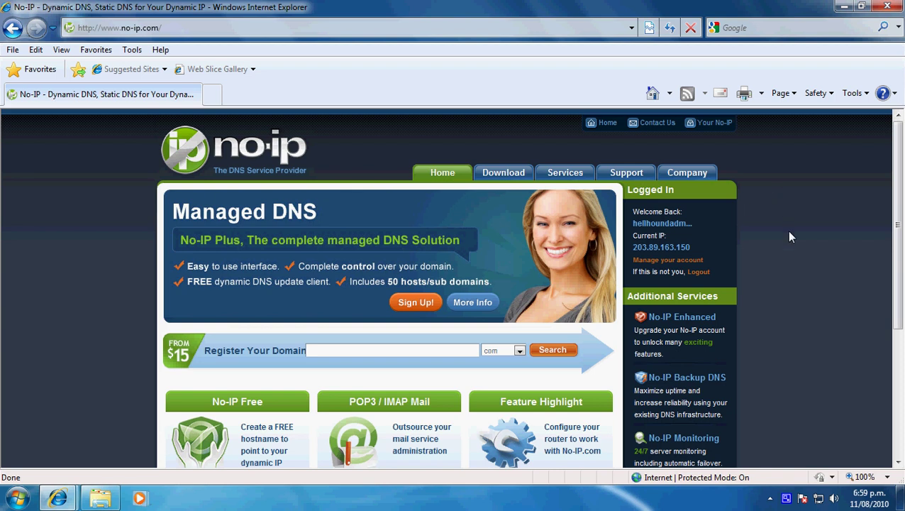
{"action": "scroll", "coordinate": [798, 237], "scroll_direction": "down", "scroll_amount": 3}
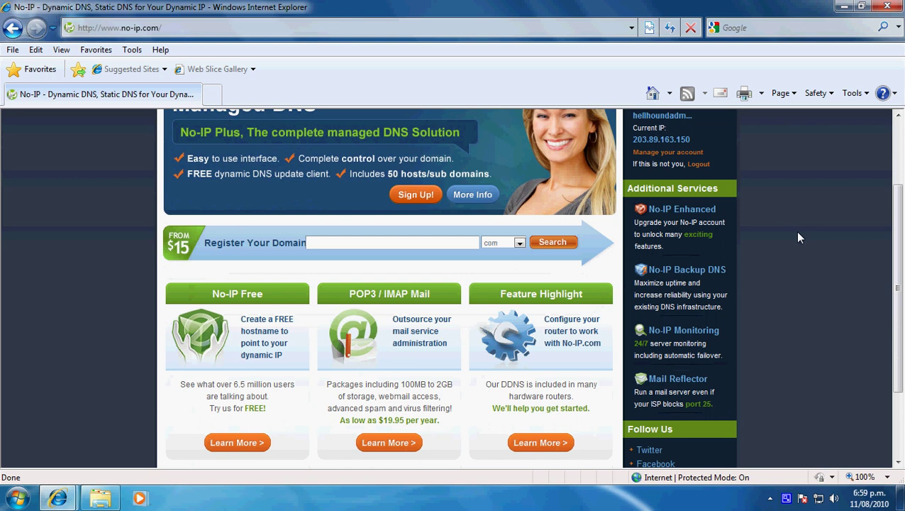
{"action": "scroll", "coordinate": [798, 238], "scroll_direction": "down", "scroll_amount": 1}
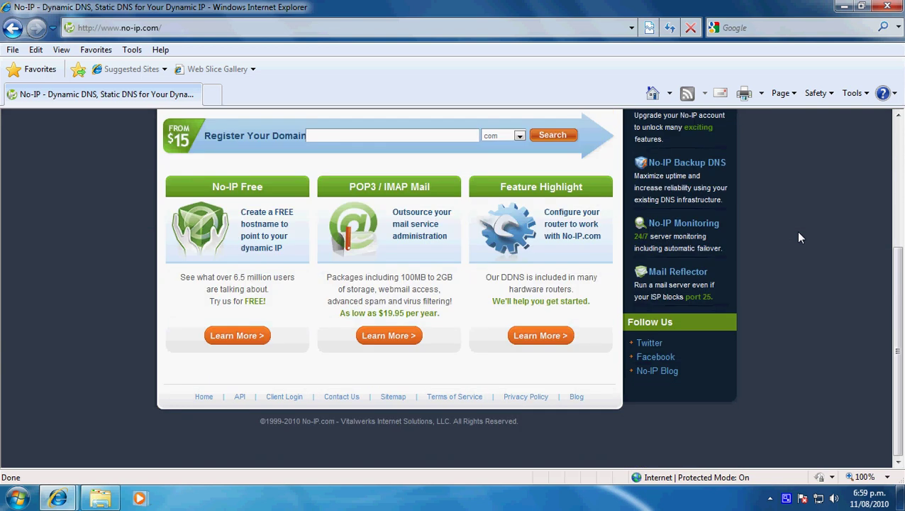
{"action": "scroll", "coordinate": [798, 237], "scroll_direction": "up", "scroll_amount": 4}
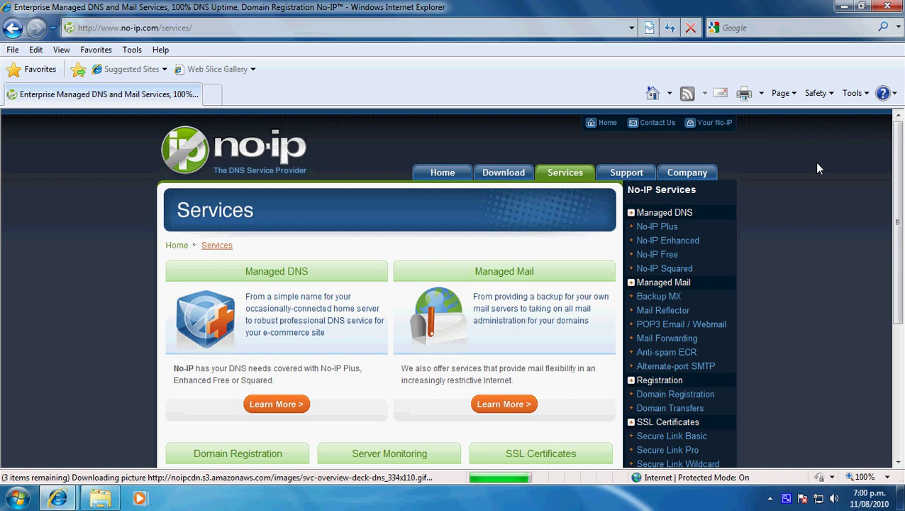
Go from the Managed DNS overview to the No-IP Plus details page and its Add My Domain form.
{"action": "left_click_drag", "start_coordinate": [892, 245], "coordinate": [892, 276]}
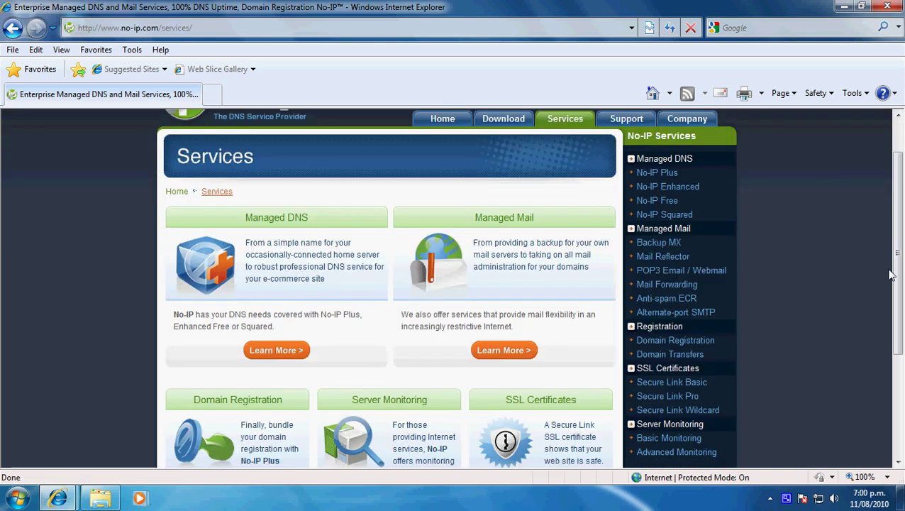
{"action": "left_click", "coordinate": [282, 350]}
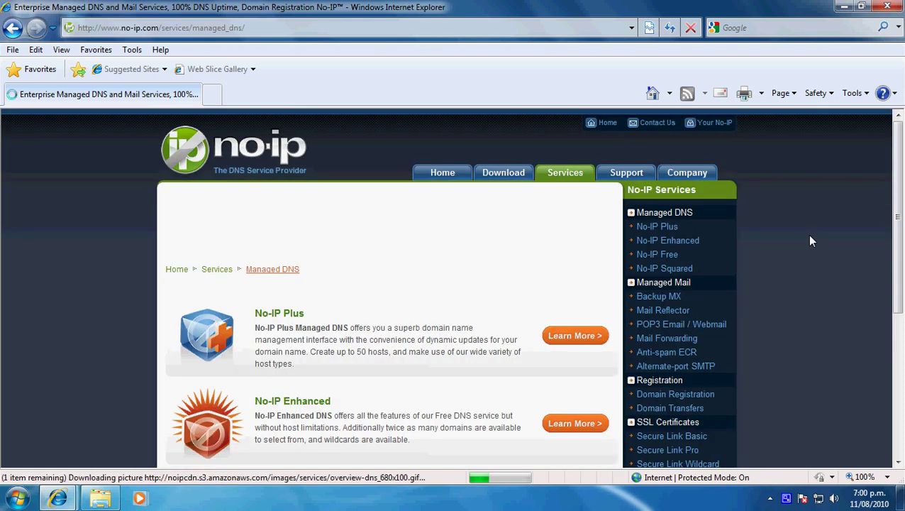
{"action": "scroll", "coordinate": [812, 241], "scroll_direction": "down", "scroll_amount": 1}
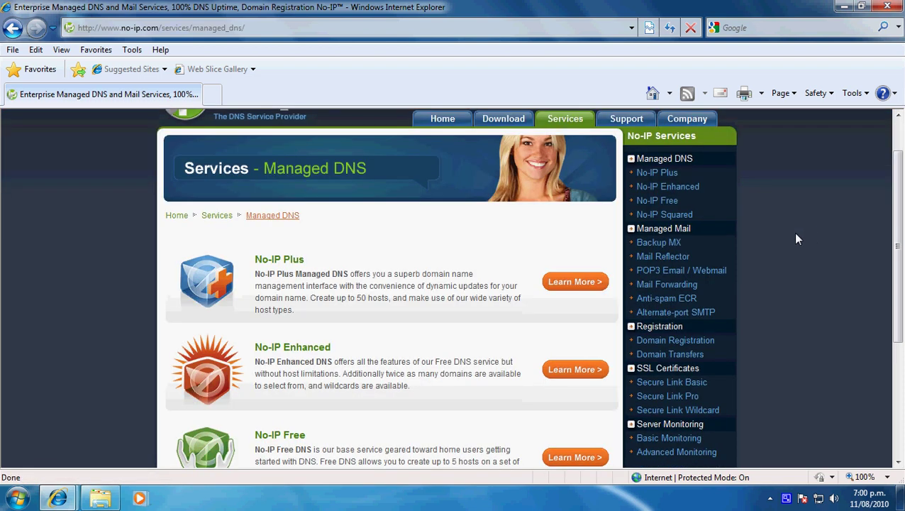
{"action": "left_click", "coordinate": [575, 282]}
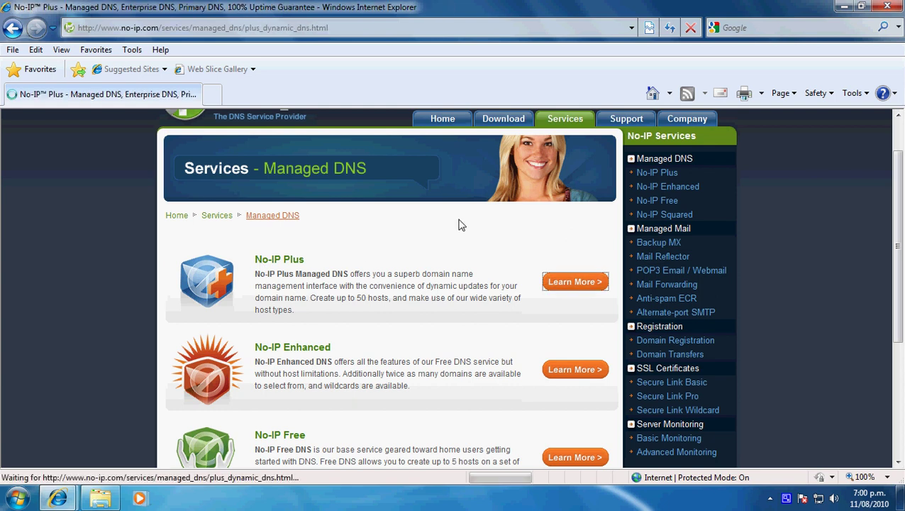
{"action": "scroll", "coordinate": [460, 225], "scroll_direction": "down", "scroll_amount": 4}
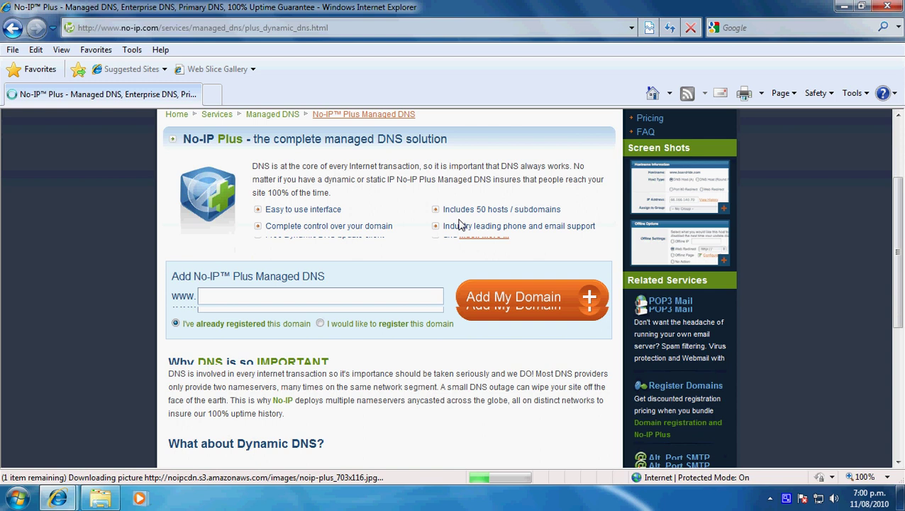
Enter hellhound.co.nz as an already-registered domain and submit it with Add My Domain.
{"action": "left_click", "coordinate": [306, 276]}
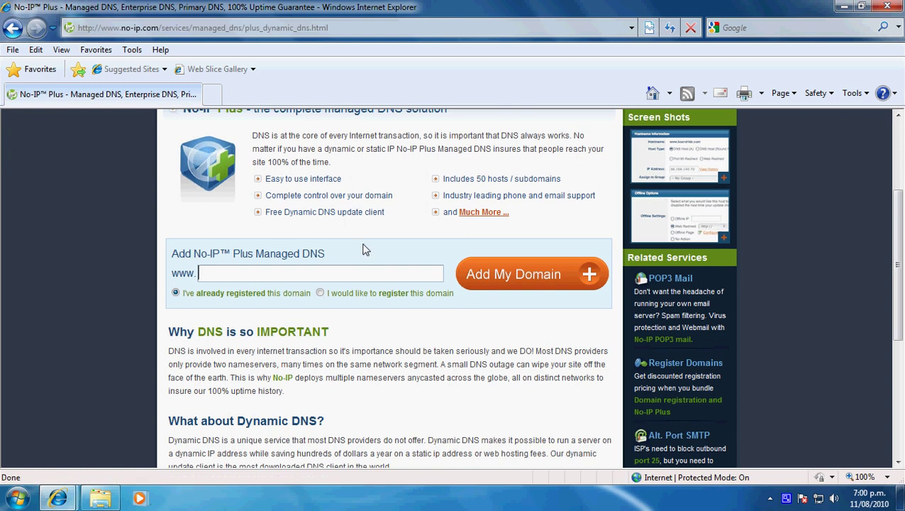
{"action": "type", "text": "hellhound.co.nz"}
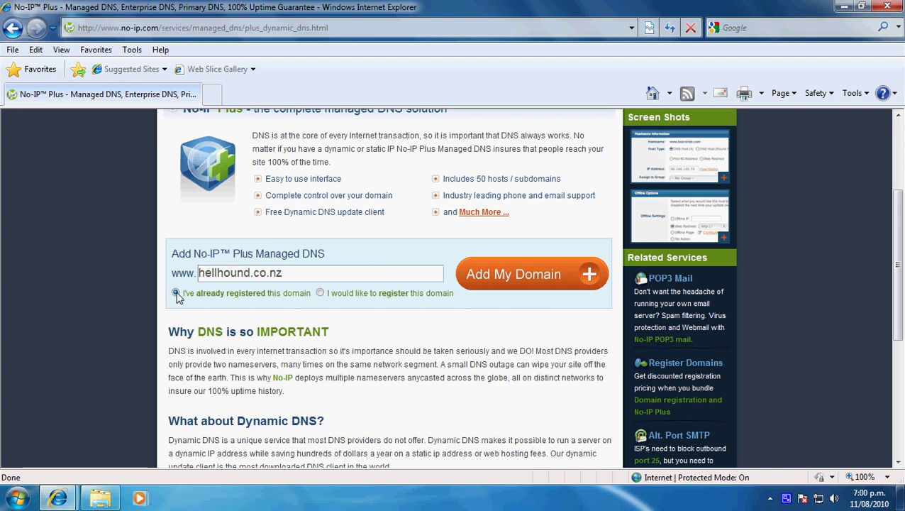
{"action": "left_click", "coordinate": [547, 277]}
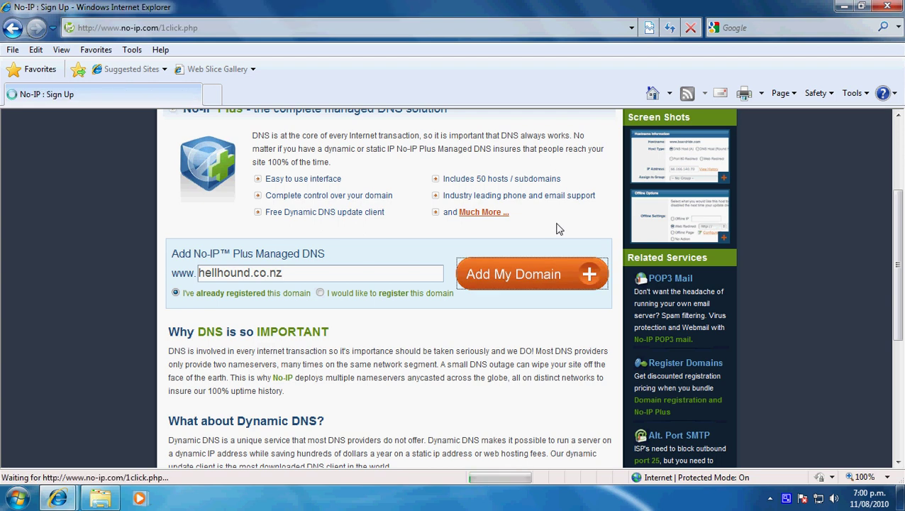
Fill in the existing account's login e-mail on the Sign Up form.
{"action": "scroll", "coordinate": [660, 258], "scroll_direction": "down", "scroll_amount": 1}
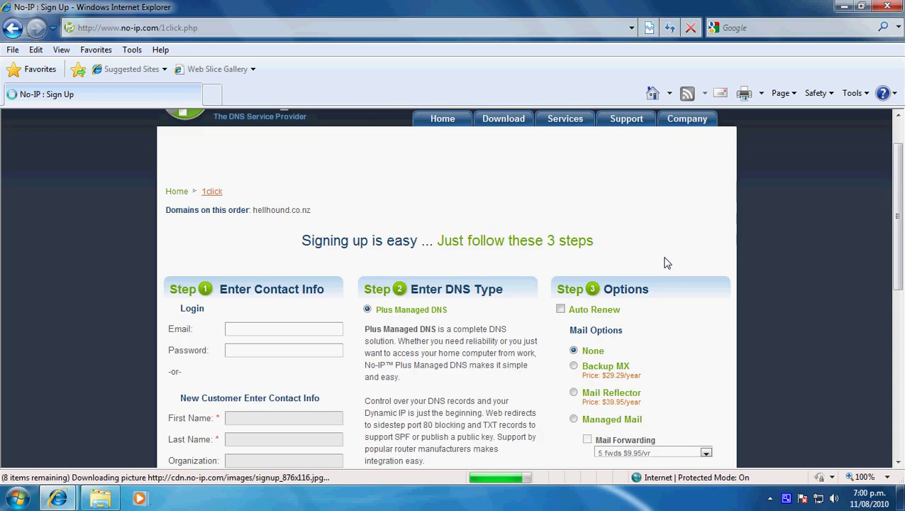
{"action": "scroll", "coordinate": [682, 264], "scroll_direction": "down", "scroll_amount": 1}
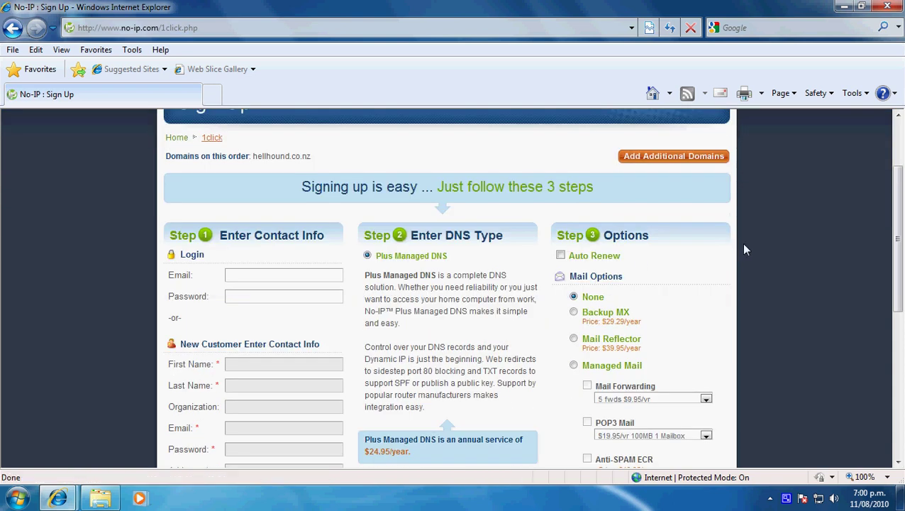
{"action": "scroll", "coordinate": [752, 249], "scroll_direction": "down", "scroll_amount": 1}
{"action": "scroll", "coordinate": [759, 252], "scroll_direction": "down", "scroll_amount": 1}
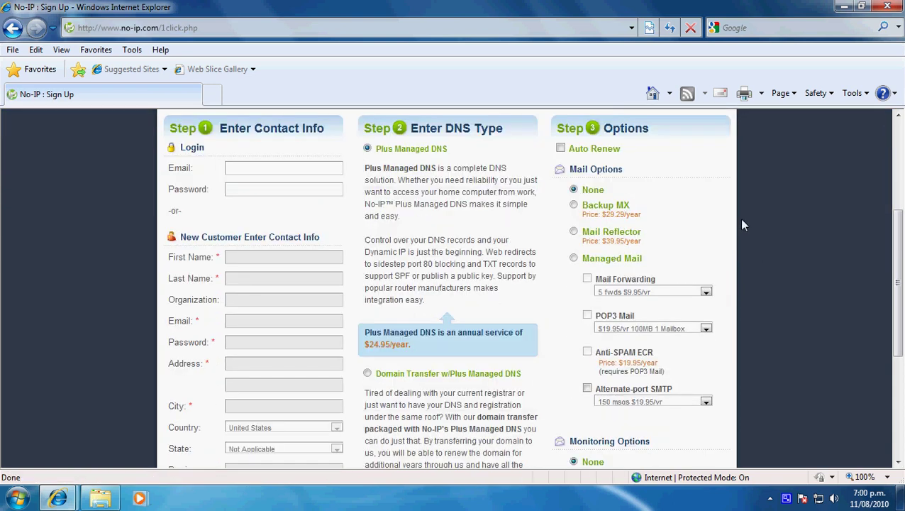
{"action": "left_click", "coordinate": [235, 171]}
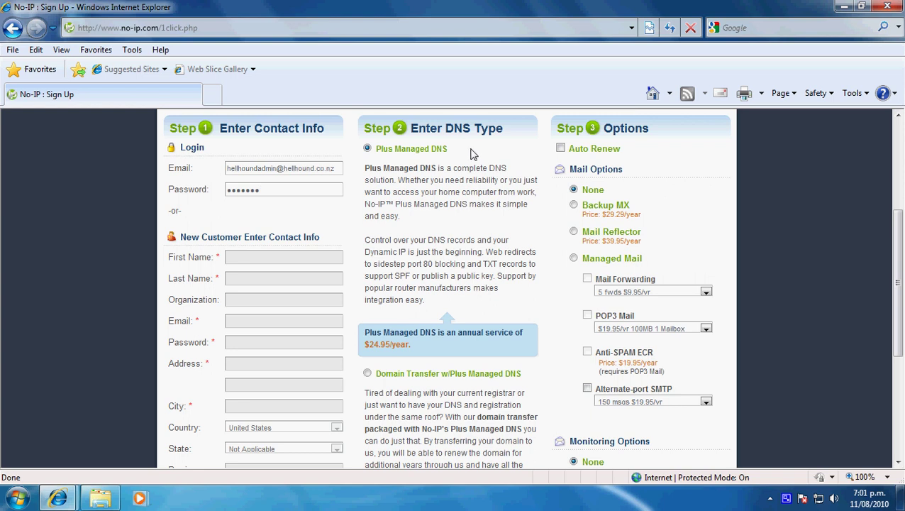
Choose Plus Managed DNS instead of Domain Transfer as the DNS type under Step 2.
{"action": "scroll", "coordinate": [487, 148], "scroll_direction": "down", "scroll_amount": 2}
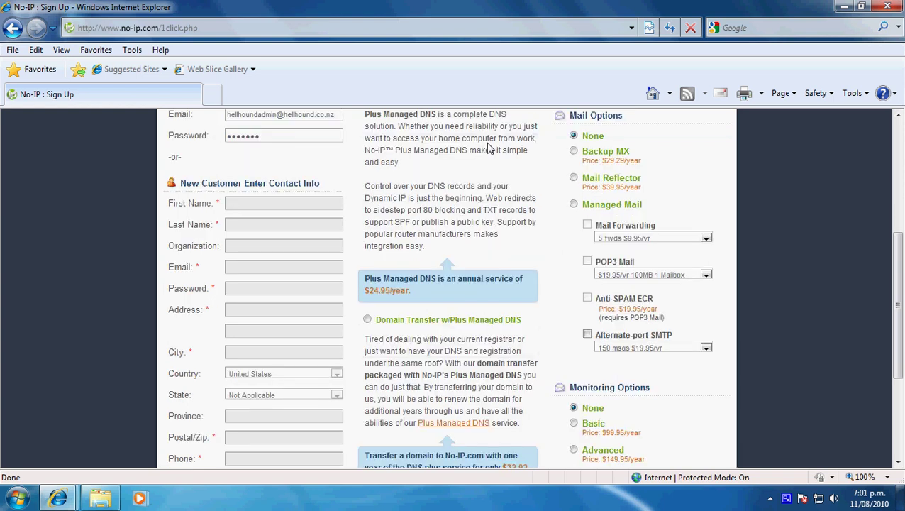
{"action": "scroll", "coordinate": [526, 163], "scroll_direction": "up", "scroll_amount": 2}
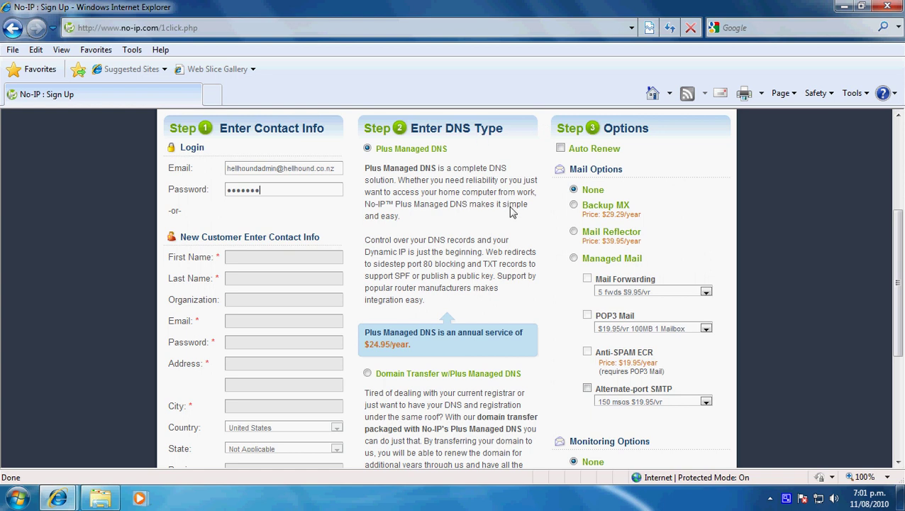
{"action": "scroll", "coordinate": [513, 212], "scroll_direction": "down", "scroll_amount": 1}
{"action": "scroll", "coordinate": [520, 202], "scroll_direction": "up", "scroll_amount": 3}
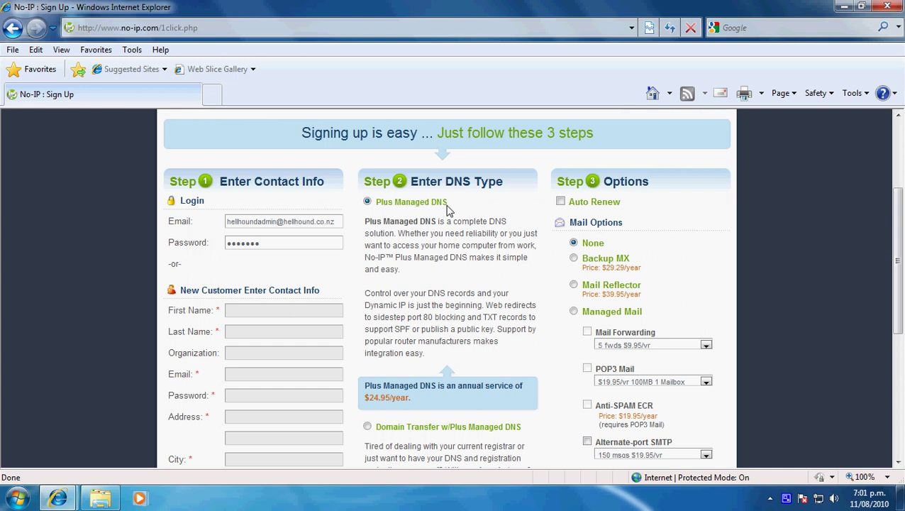
{"action": "scroll", "coordinate": [526, 241], "scroll_direction": "down", "scroll_amount": 3}
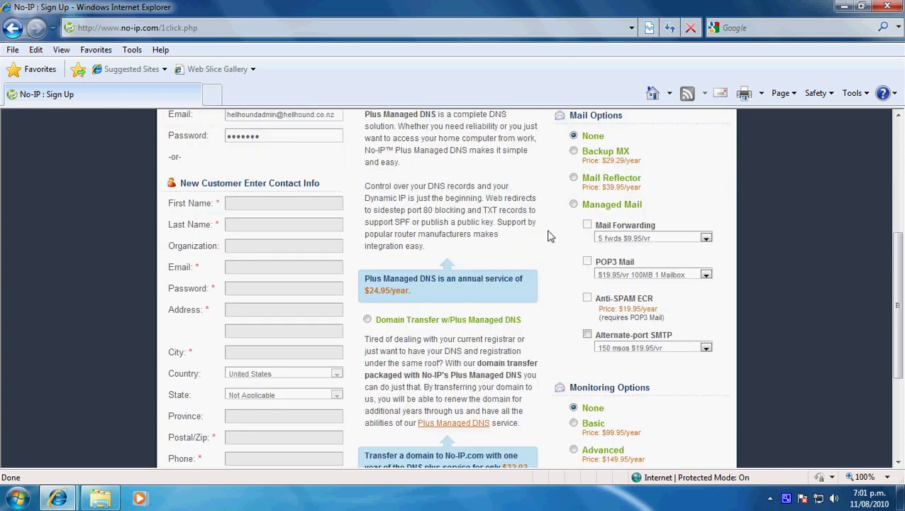
{"action": "scroll", "coordinate": [548, 236], "scroll_direction": "down", "scroll_amount": 1}
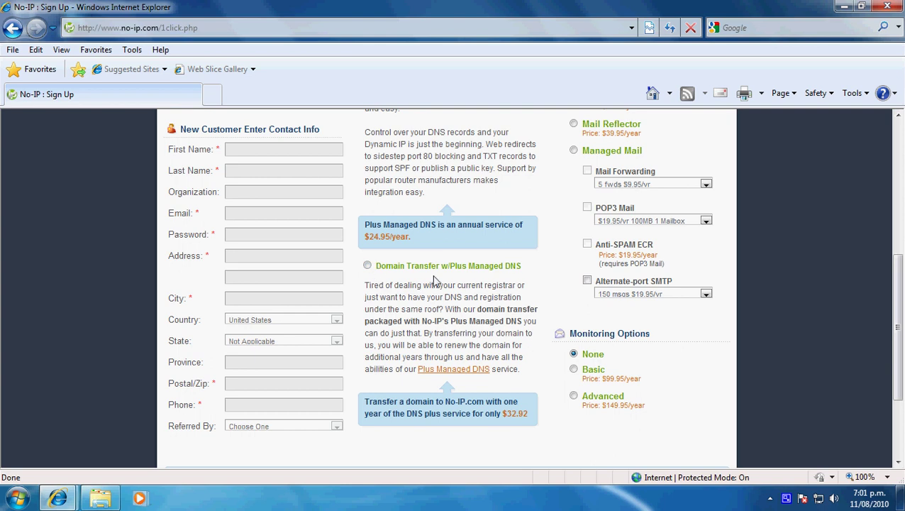
{"action": "left_click", "coordinate": [367, 266]}
{"action": "scroll", "coordinate": [432, 324], "scroll_direction": "up", "scroll_amount": 3}
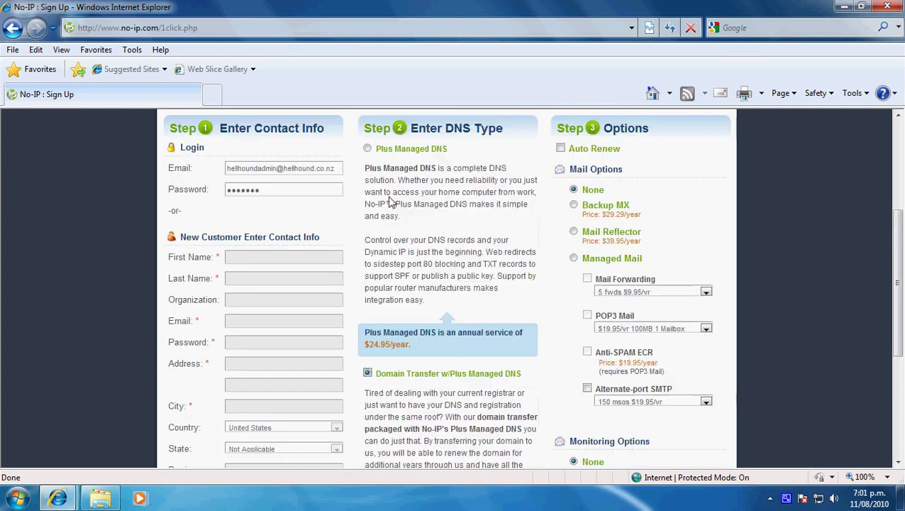
{"action": "left_click", "coordinate": [368, 149]}
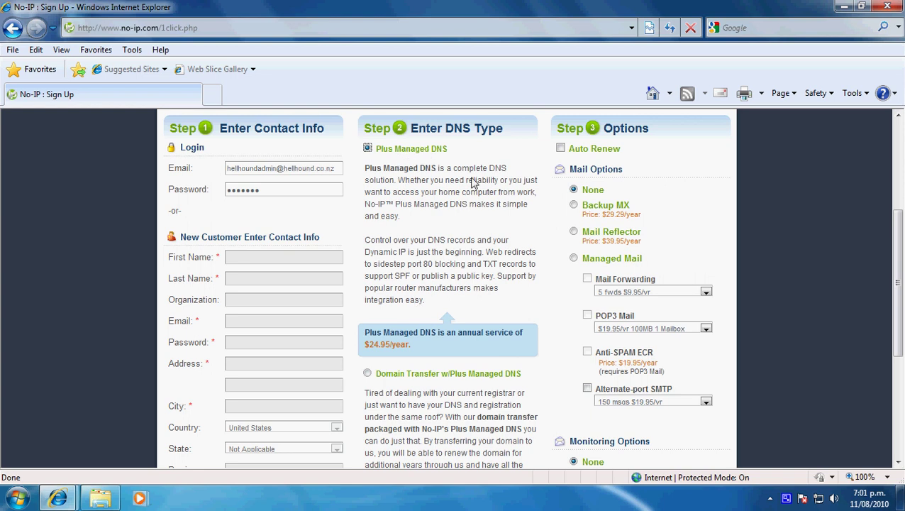
{"action": "scroll", "coordinate": [495, 206], "scroll_direction": "down", "scroll_amount": 2}
{"action": "scroll", "coordinate": [542, 188], "scroll_direction": "down", "scroll_amount": 5}
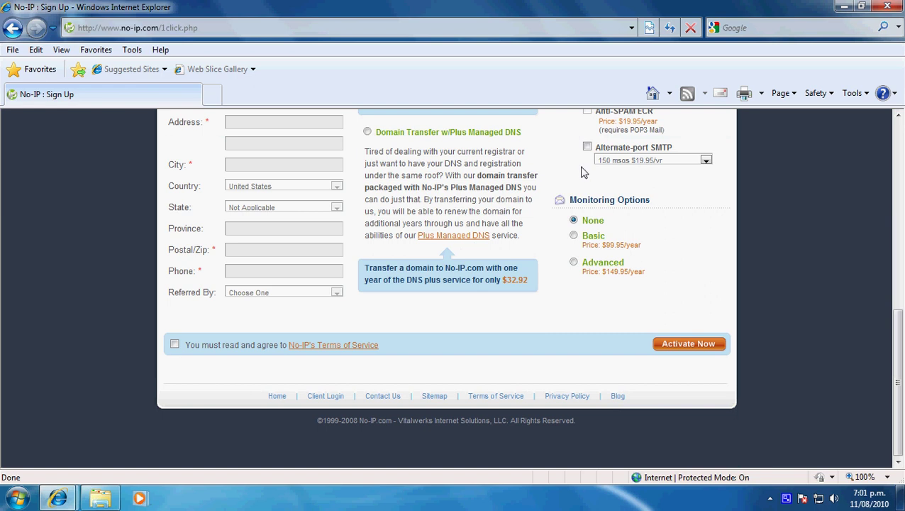
{"action": "scroll", "coordinate": [578, 167], "scroll_direction": "up", "scroll_amount": 7}
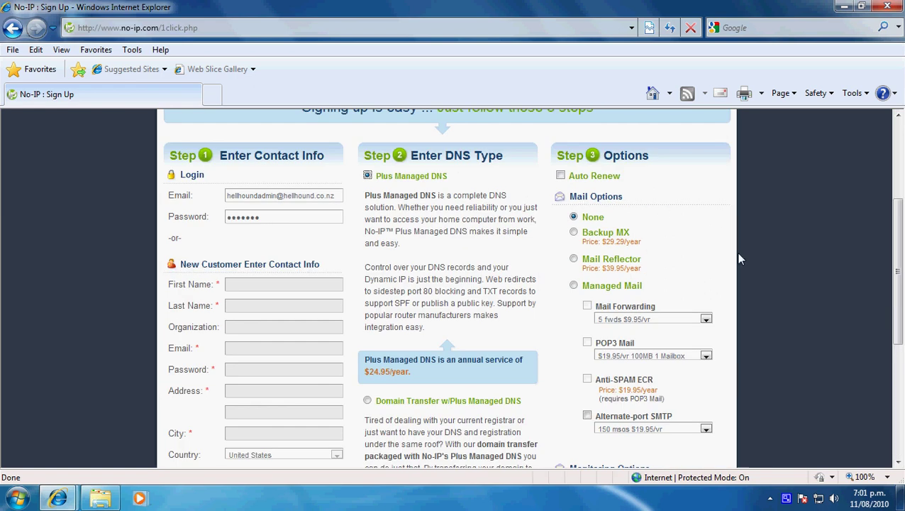
{"action": "scroll", "coordinate": [723, 234], "scroll_direction": "down", "scroll_amount": 5}
Submit the sign-up form, then refill the login e-mail from the saved suggestion.
{"action": "left_click", "coordinate": [685, 345]}
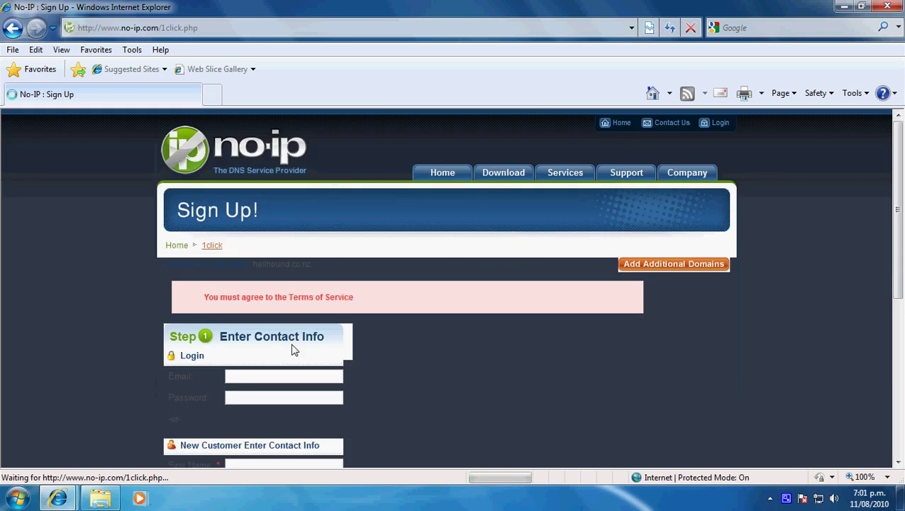
{"action": "scroll", "coordinate": [305, 334], "scroll_direction": "down", "scroll_amount": 1}
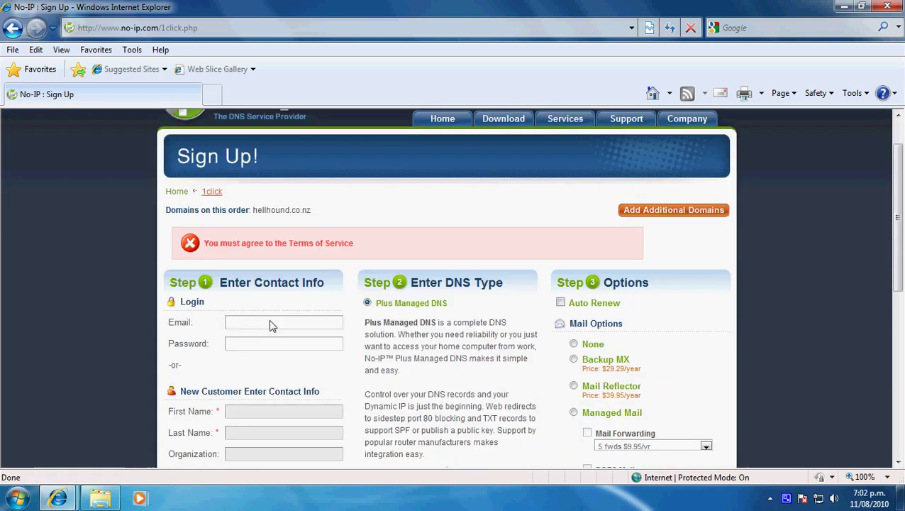
{"action": "left_click", "coordinate": [270, 325]}
{"action": "left_click", "coordinate": [272, 341]}
{"action": "left_click", "coordinate": [248, 346]}
Agree to the Terms of Service and activate again to reach the $24.95 checkout.
{"action": "scroll", "coordinate": [291, 320], "scroll_direction": "down", "scroll_amount": 5}
{"action": "left_click", "coordinate": [176, 419]}
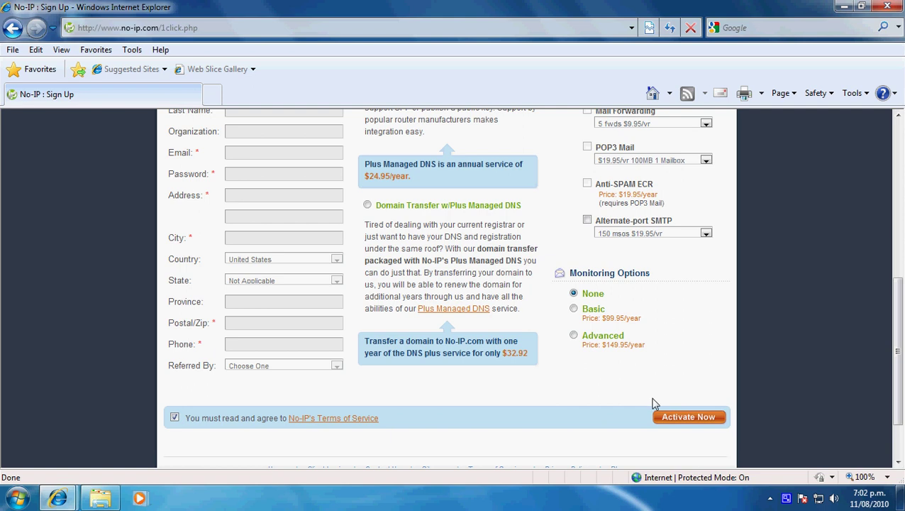
{"action": "left_click", "coordinate": [670, 417]}
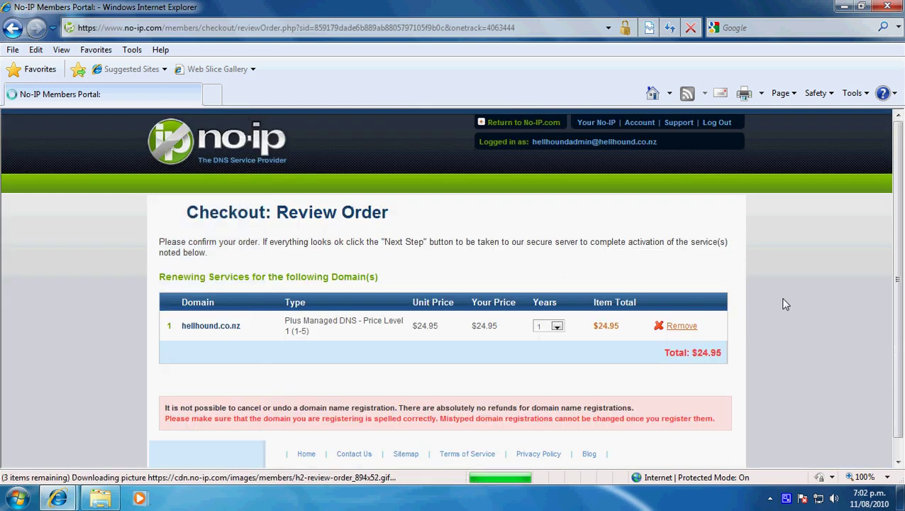
Review the $24.95 hellhound.co.nz order, then switch back to the Maxnet browser window.
{"action": "scroll", "coordinate": [785, 304], "scroll_direction": "down", "scroll_amount": 1}
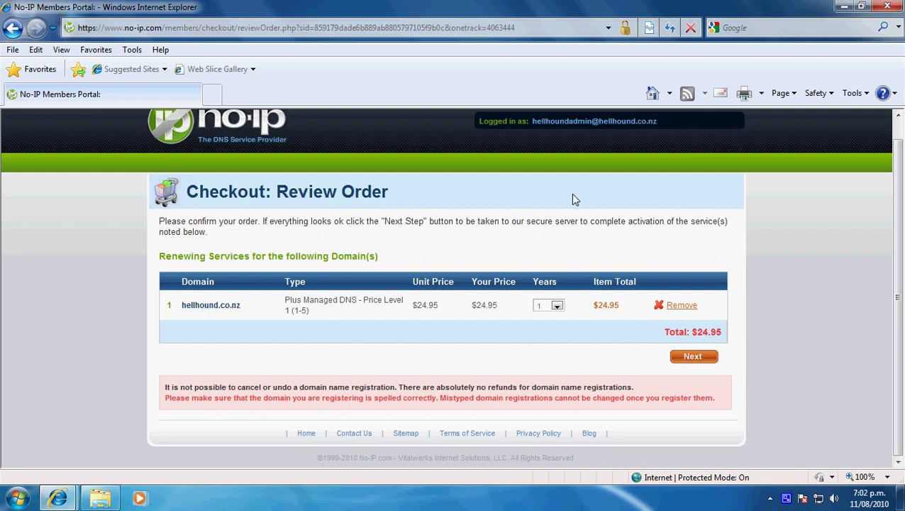
{"action": "scroll", "coordinate": [527, 198], "scroll_direction": "up", "scroll_amount": 1}
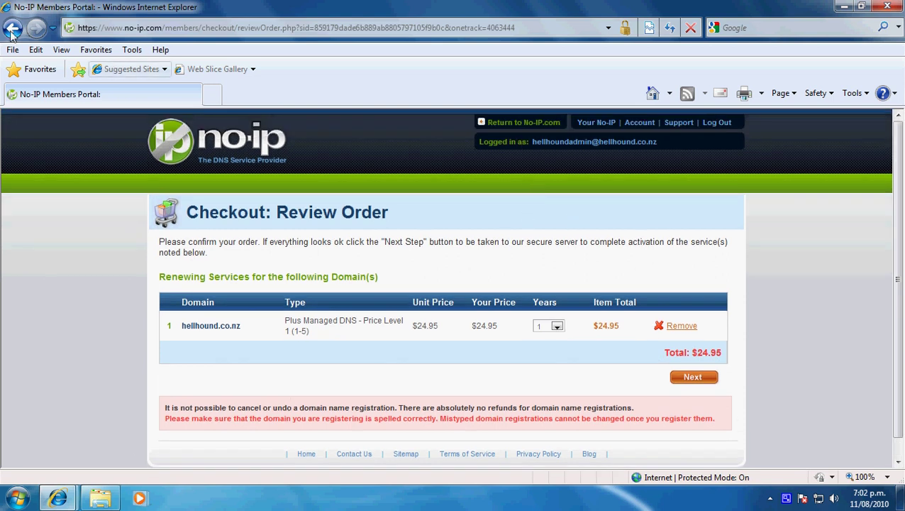
{"action": "mouse_move", "coordinate": [57, 498]}
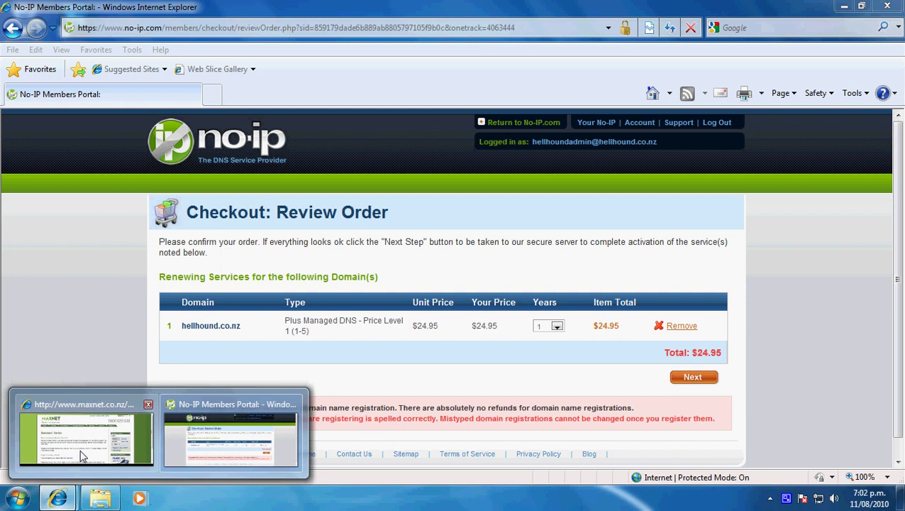
{"action": "left_click", "coordinate": [85, 431]}
Log in, maximize the members window, and open hellhound.co.nz's Zone Records through View Zone.
{"action": "left_click", "coordinate": [650, 335]}
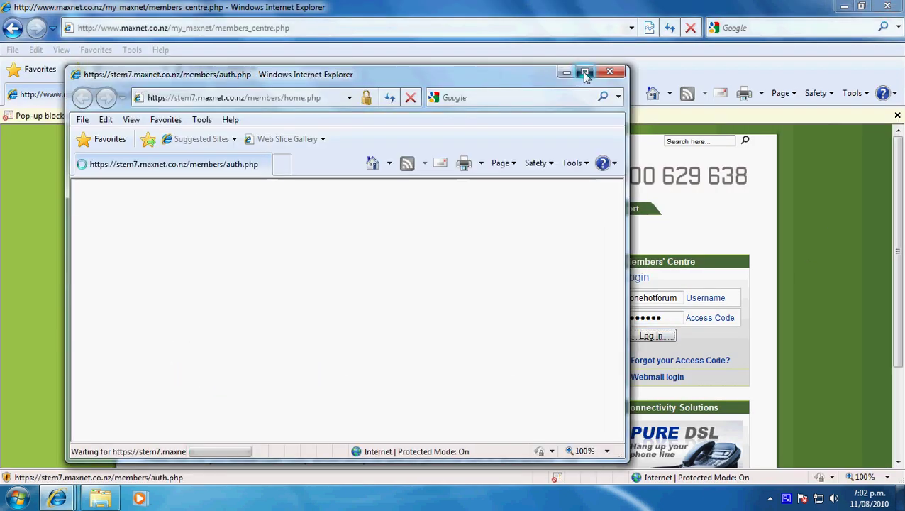
{"action": "left_click", "coordinate": [582, 72]}
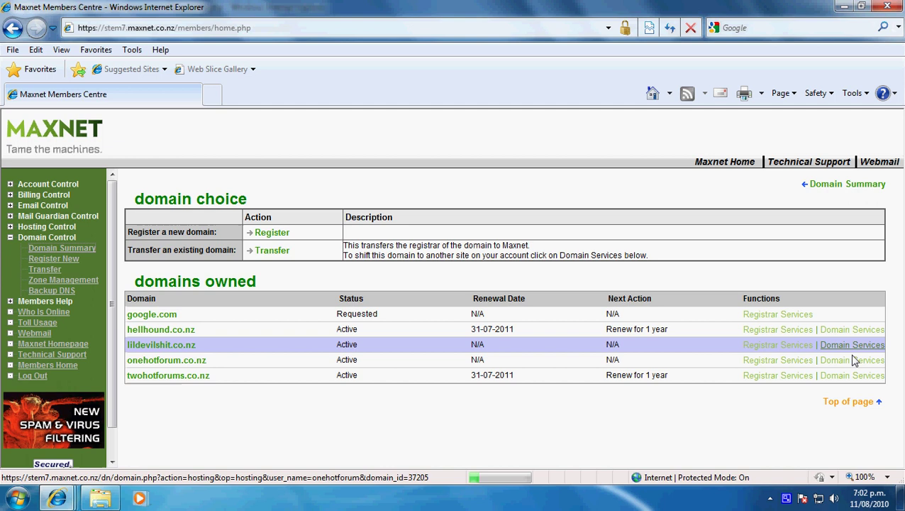
{"action": "left_click", "coordinate": [854, 330]}
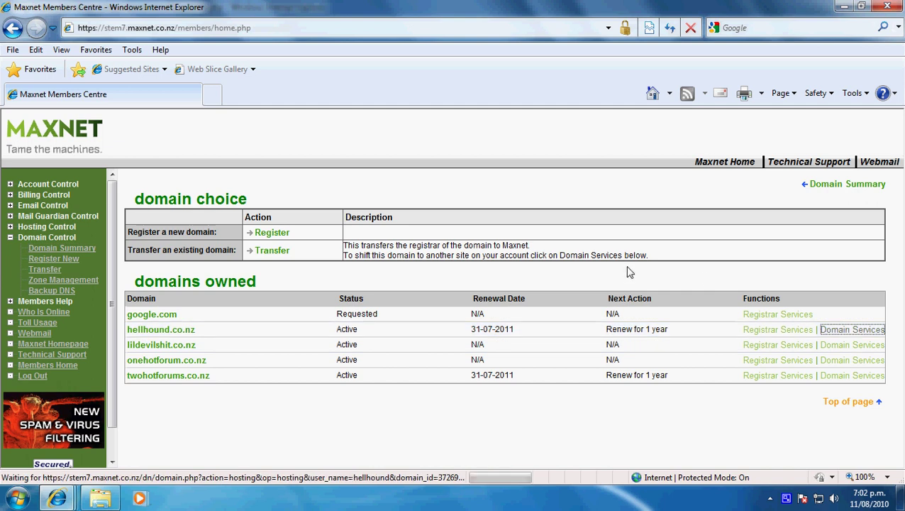
{"action": "scroll", "coordinate": [477, 359], "scroll_direction": "down", "scroll_amount": 3}
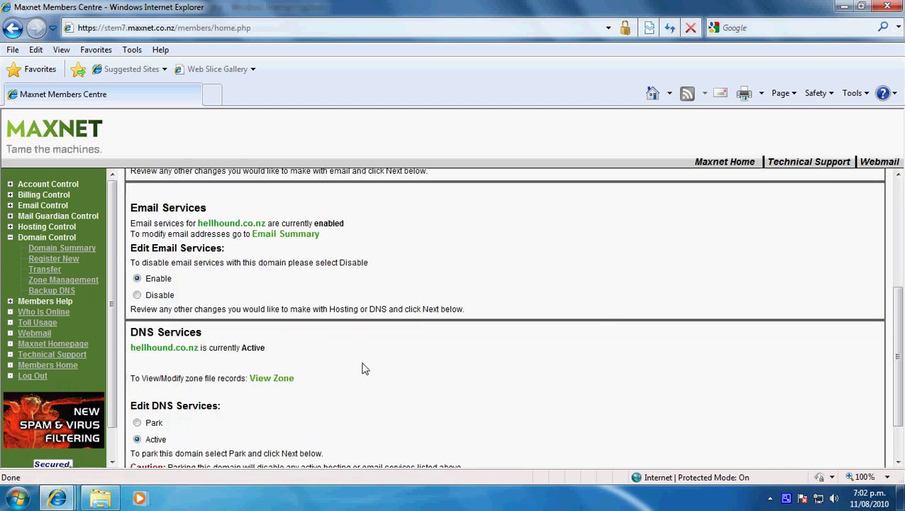
{"action": "left_click", "coordinate": [272, 381]}
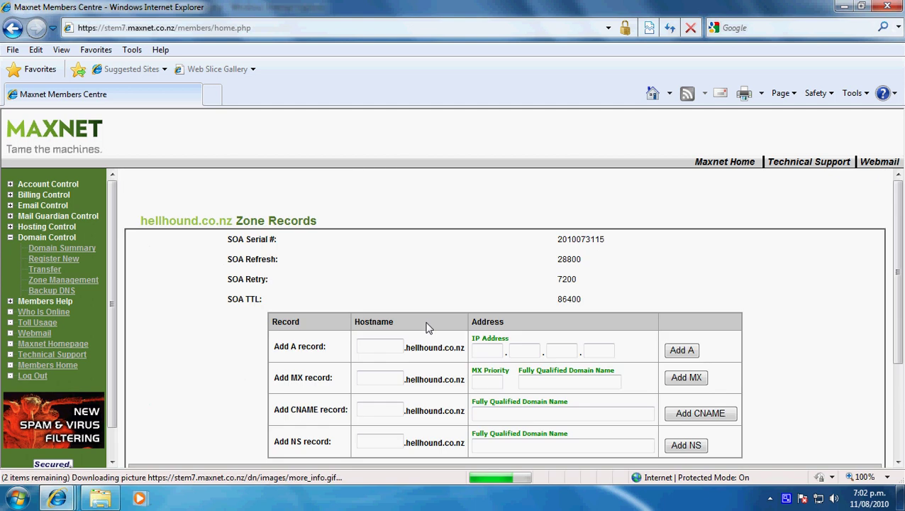
Highlight the ns1.maxnet.net.nz. and ns2.maxnet.net.nz. name server entries in the zone list.
{"action": "scroll", "coordinate": [427, 327], "scroll_direction": "down", "scroll_amount": 3}
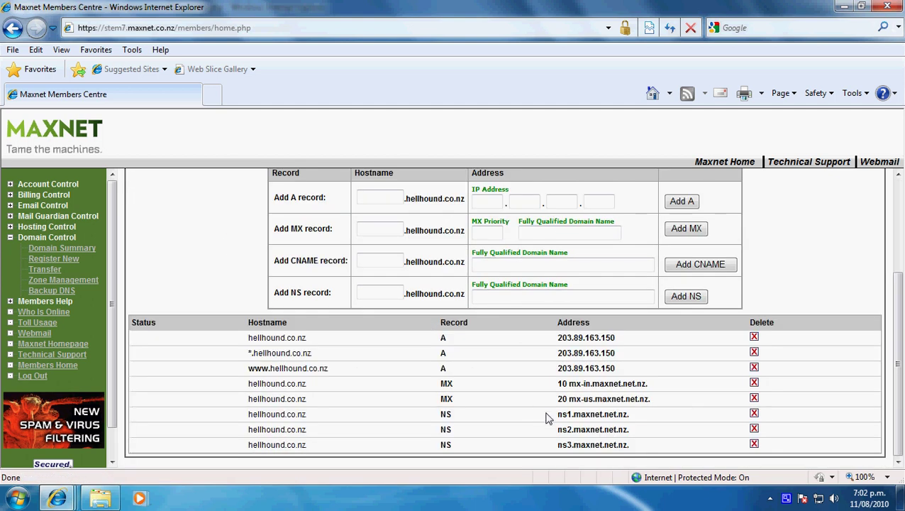
{"action": "left_click_drag", "start_coordinate": [545, 416], "coordinate": [633, 418]}
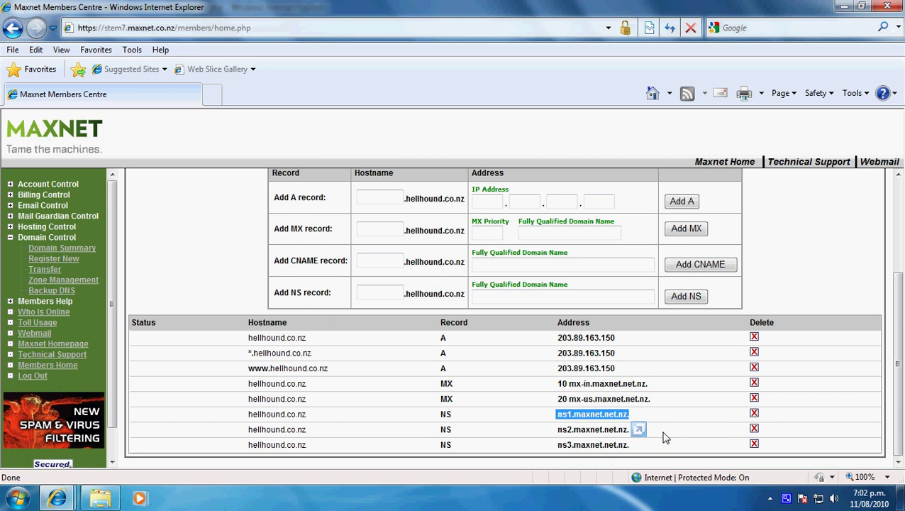
{"action": "left_click_drag", "start_coordinate": [634, 431], "coordinate": [554, 436]}
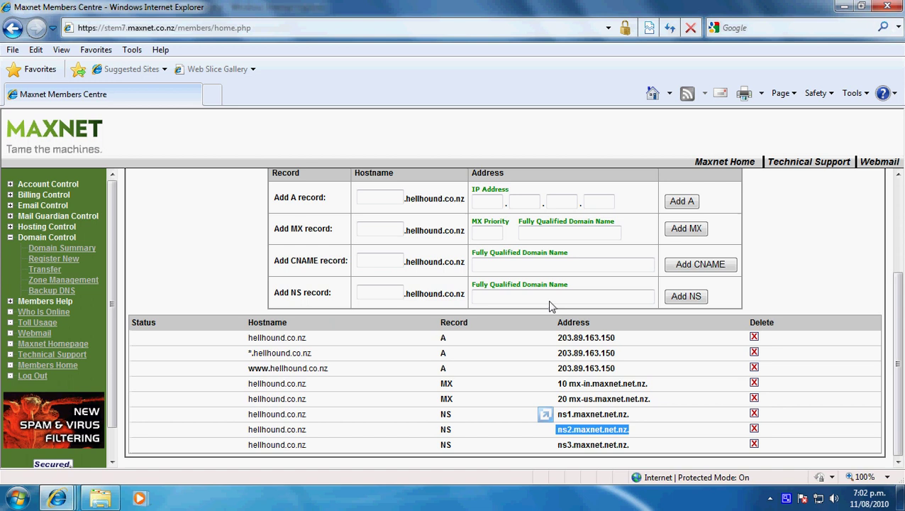
{"action": "left_click", "coordinate": [807, 397]}
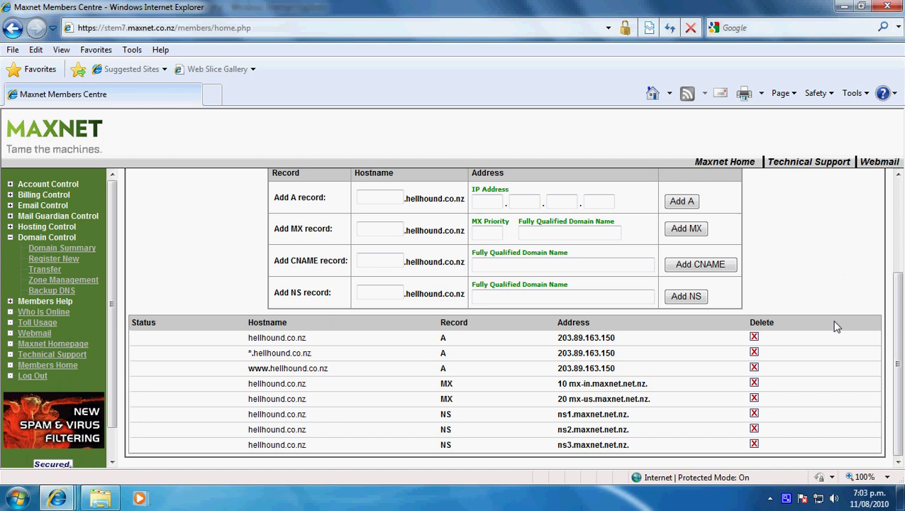
Open No-IP DUC from the system tray and re-tick the hellhoundadmin.zapto.org host so it refreshes.
{"action": "left_click", "coordinate": [845, 6]}
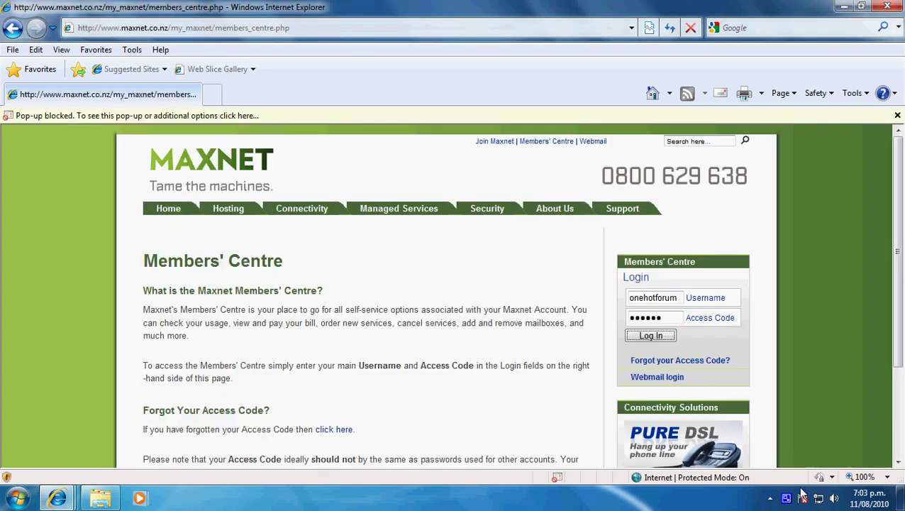
{"action": "left_click", "coordinate": [771, 498]}
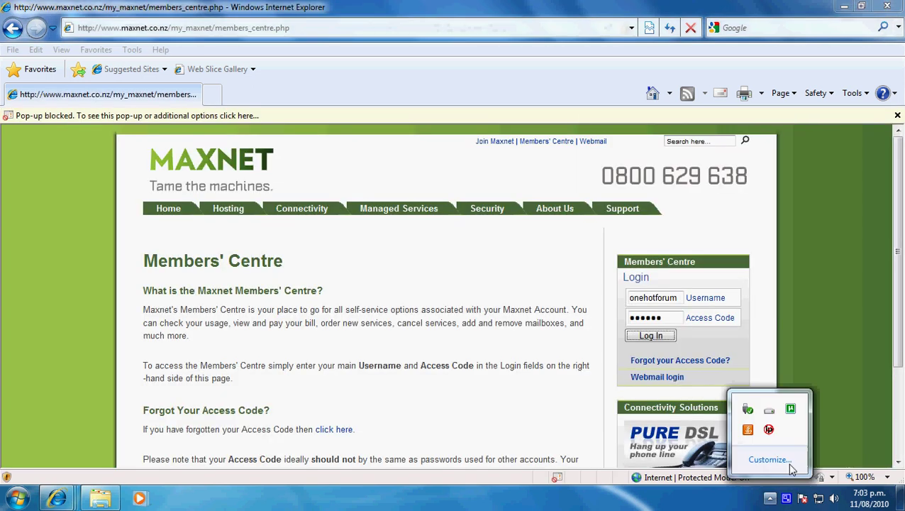
{"action": "left_click", "coordinate": [770, 430]}
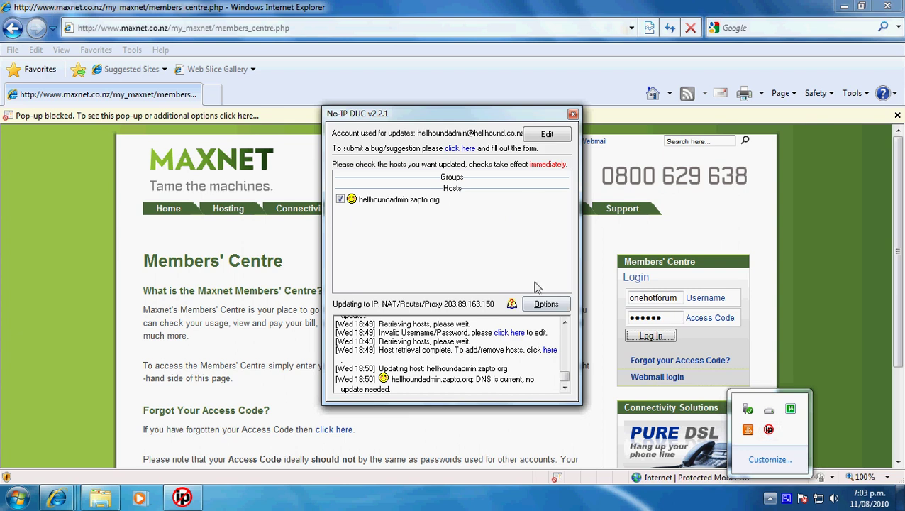
{"action": "left_click", "coordinate": [340, 200]}
{"action": "left_click", "coordinate": [340, 199]}
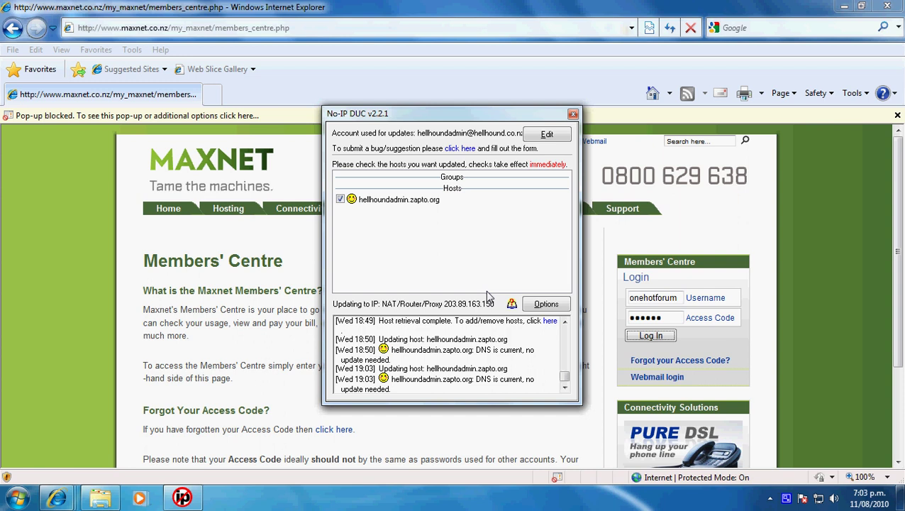
Close No-IP DUC and minimize both the Maxnet and No-IP Internet Explorer windows.
{"action": "left_click", "coordinate": [636, 124]}
{"action": "scroll", "coordinate": [831, 191], "scroll_direction": "down", "scroll_amount": 3}
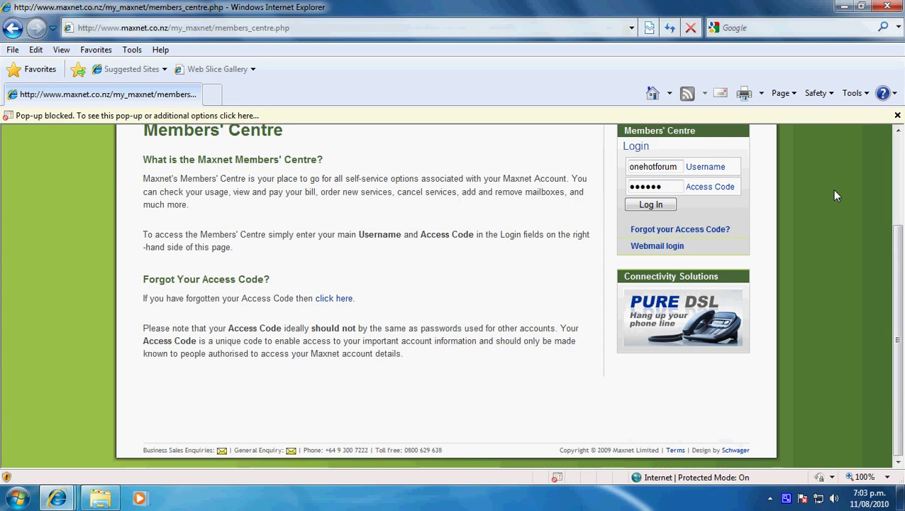
{"action": "scroll", "coordinate": [835, 195], "scroll_direction": "up", "scroll_amount": 3}
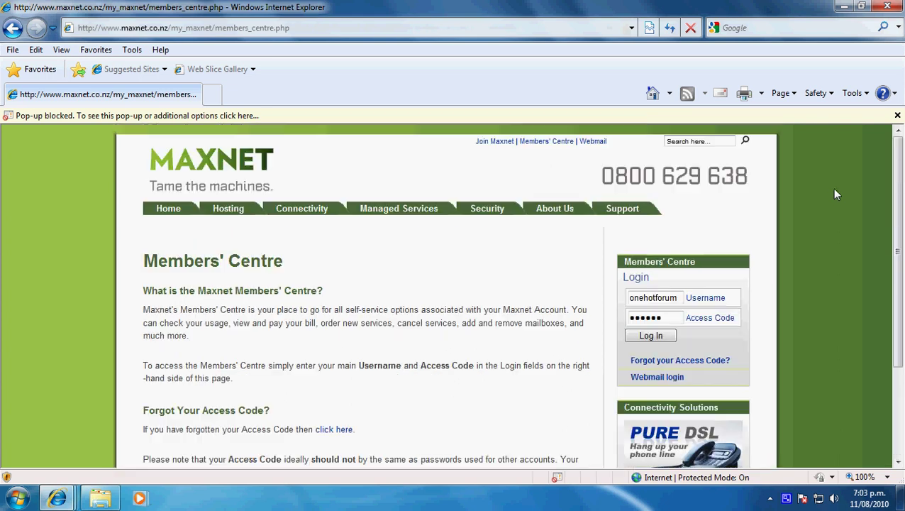
{"action": "left_click", "coordinate": [844, 7]}
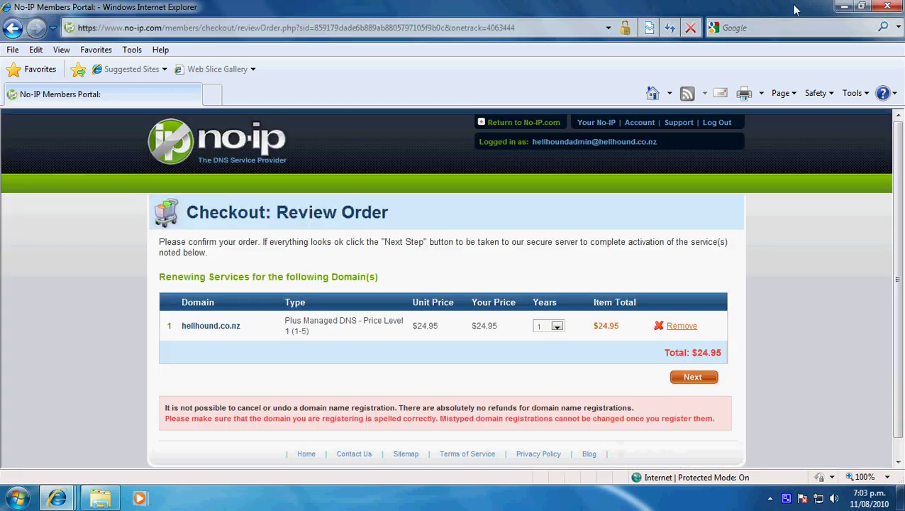
{"action": "left_click", "coordinate": [845, 6]}
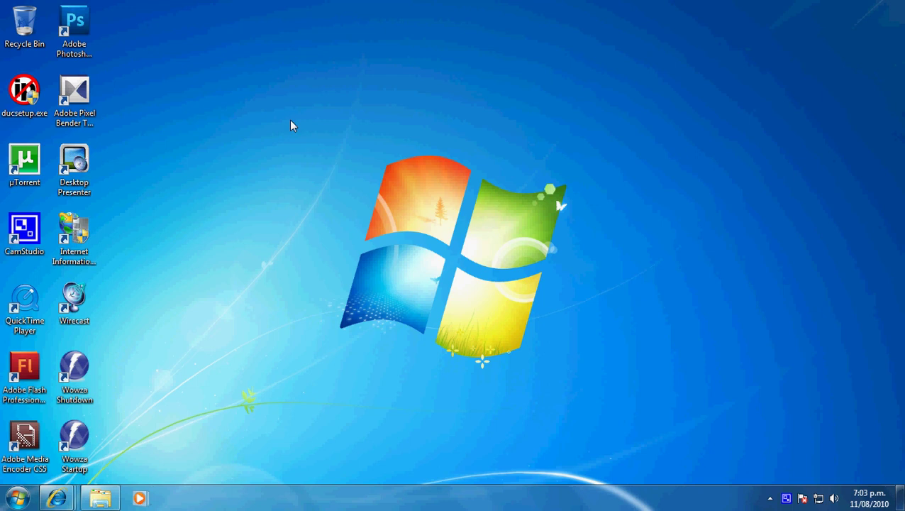
{"action": "left_click_drag", "start_coordinate": [299, 121], "coordinate": [497, 341]}
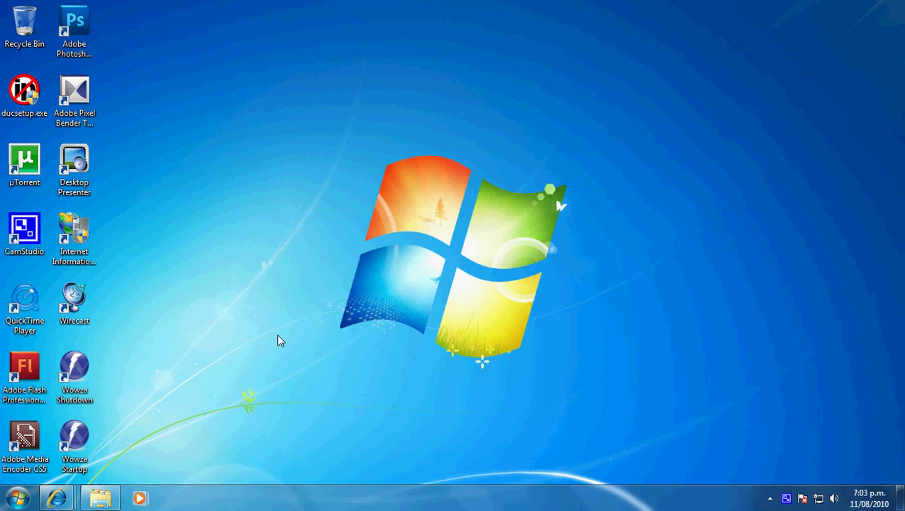